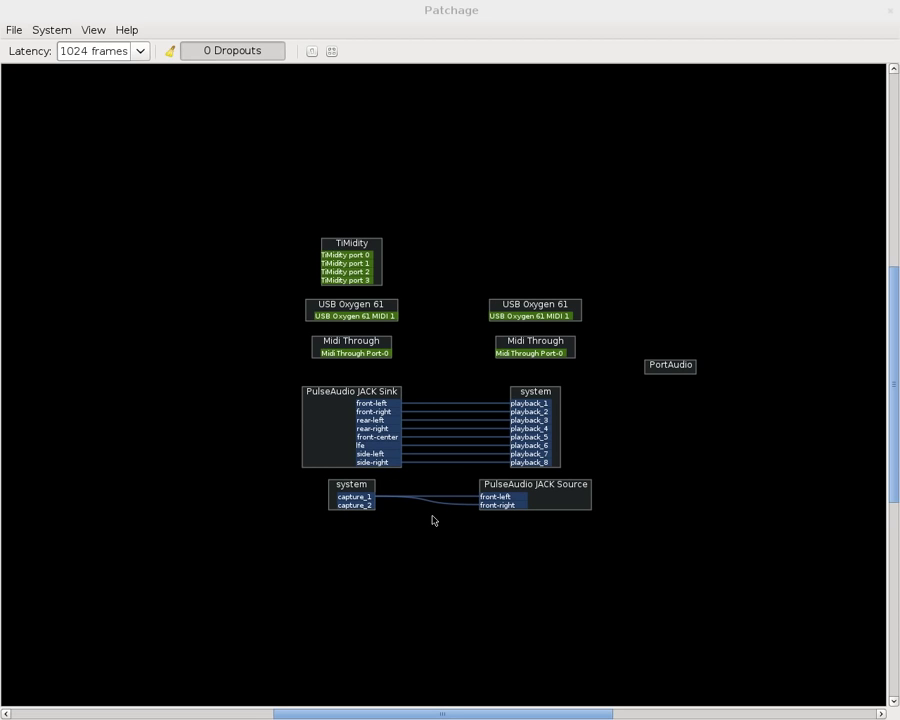
Step: Move the system capture box lower left and remove the capture_1 to front-right link
left_click_drag(362, 482, 303, 501)
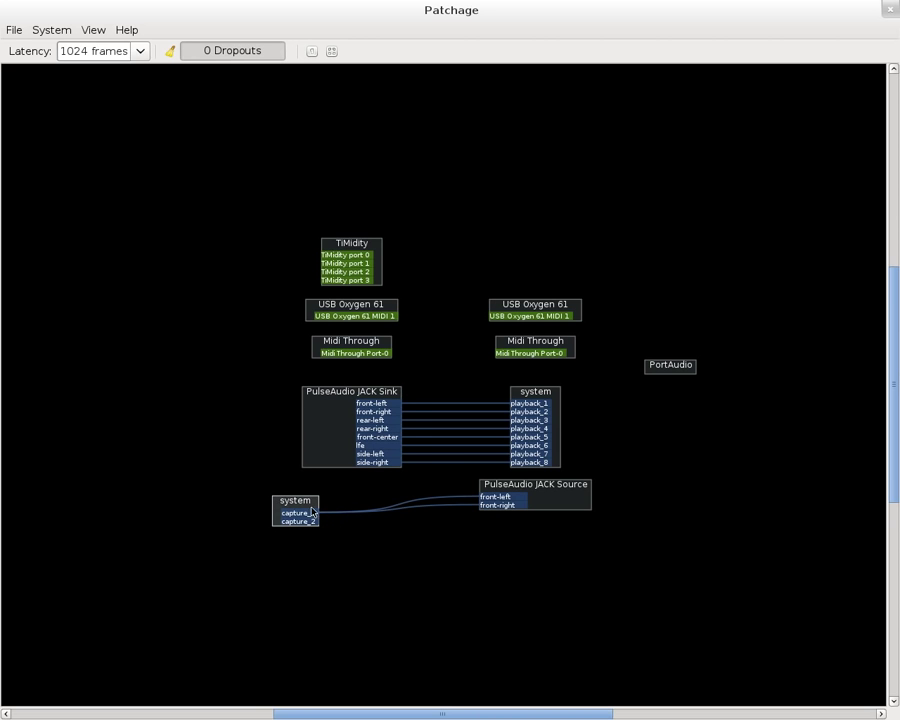
left_click_drag(307, 515, 327, 502)
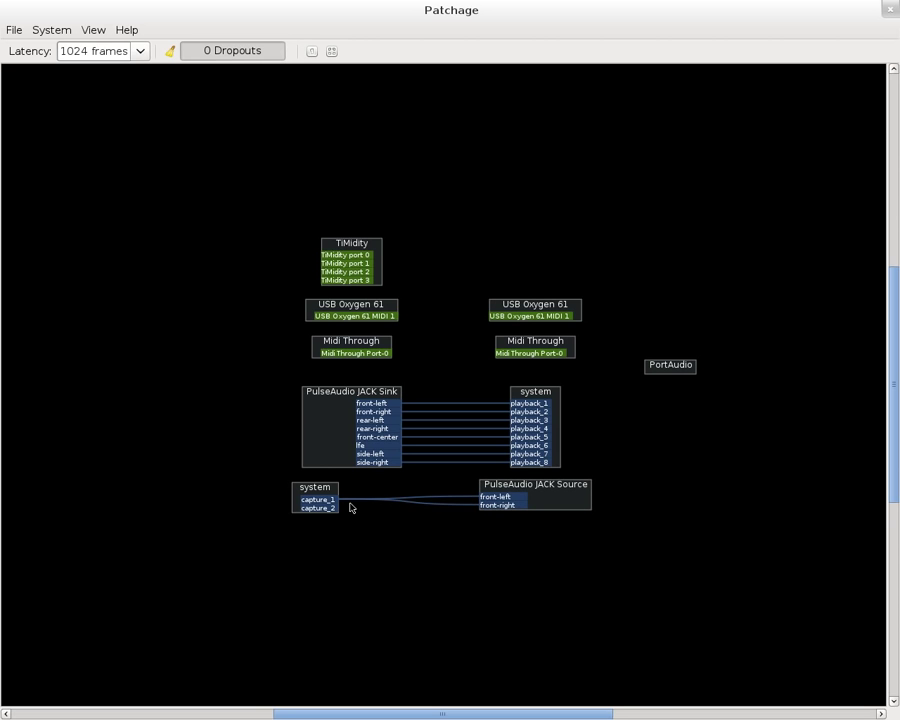
left_click(498, 508, "ctrl")
Step: Connect capture_2 to the PulseAudio JACK Source's front-right input and reposition both boxes
left_click_drag(322, 508, 500, 506)
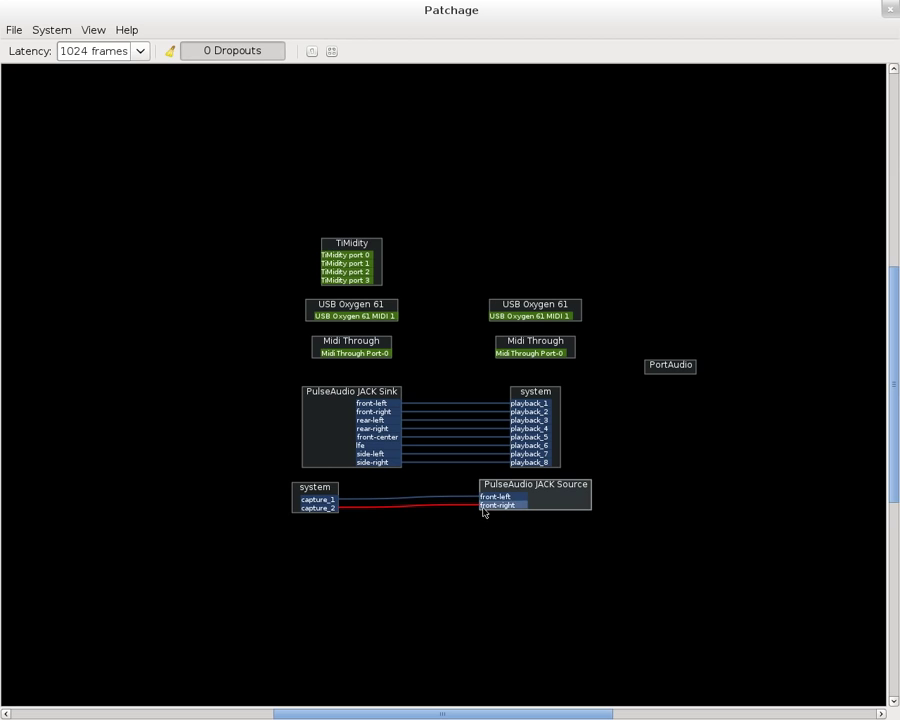
left_click_drag(335, 510, 482, 506)
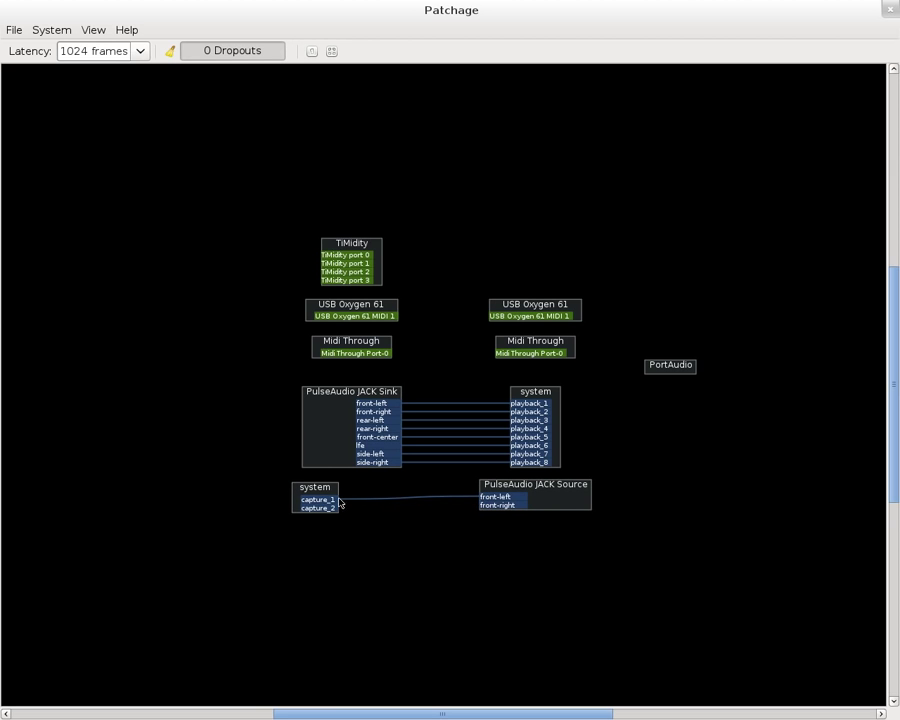
left_click_drag(336, 502, 484, 499)
left_click_drag(565, 498, 623, 528)
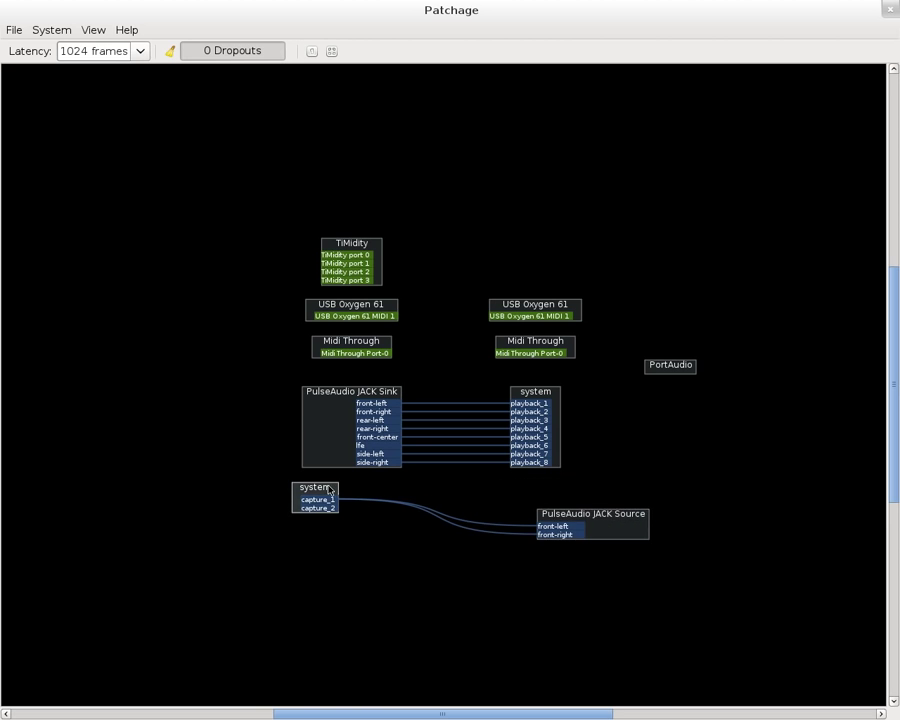
left_click_drag(330, 490, 290, 552)
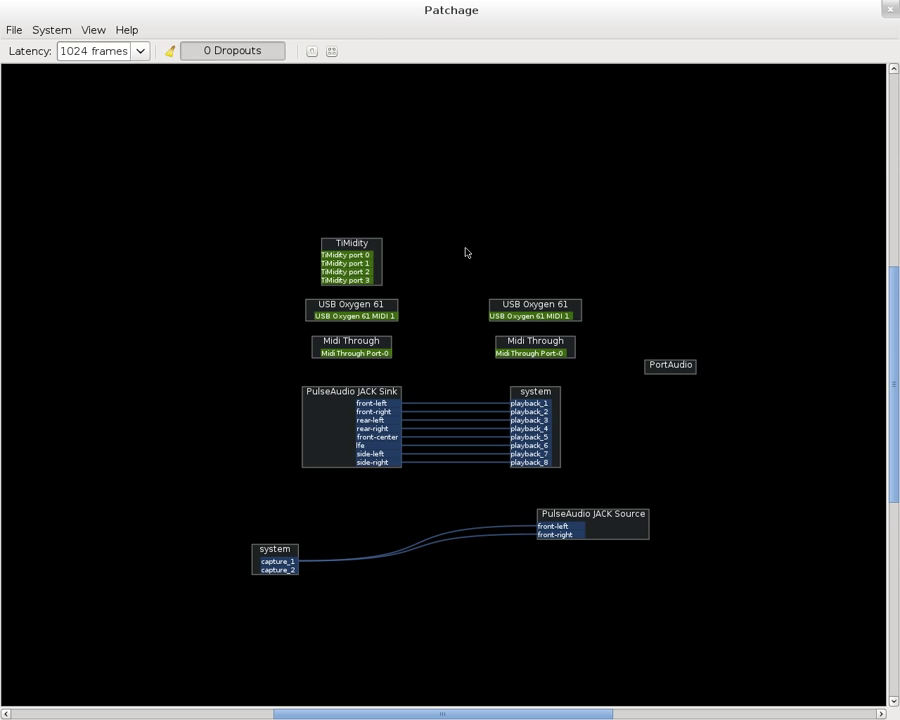
Step: Bring the Patchage graph back in front of the synth window
key("super")
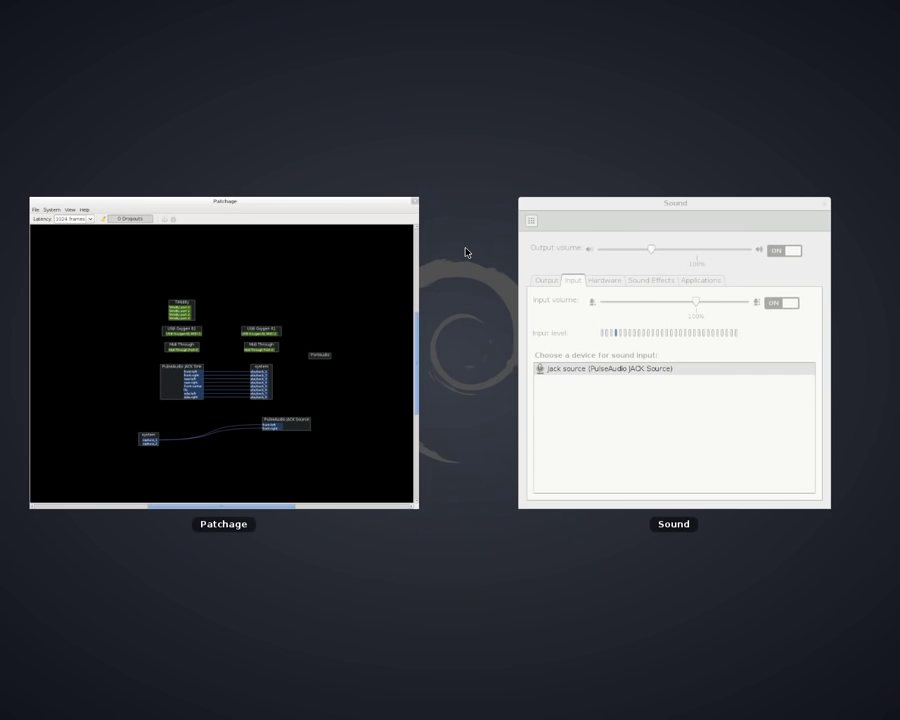
key("super")
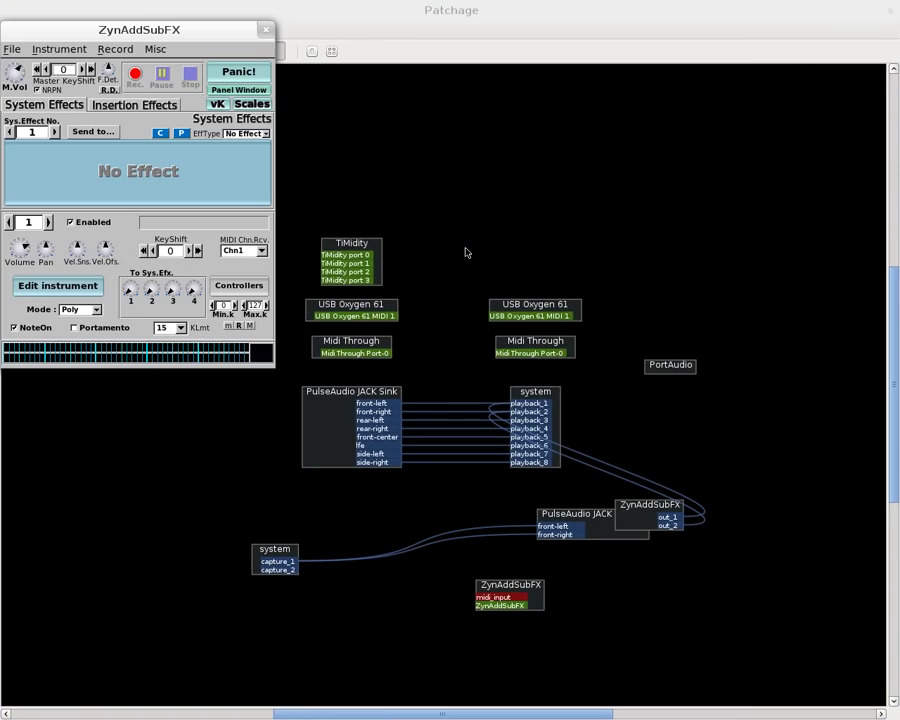
left_click(491, 187)
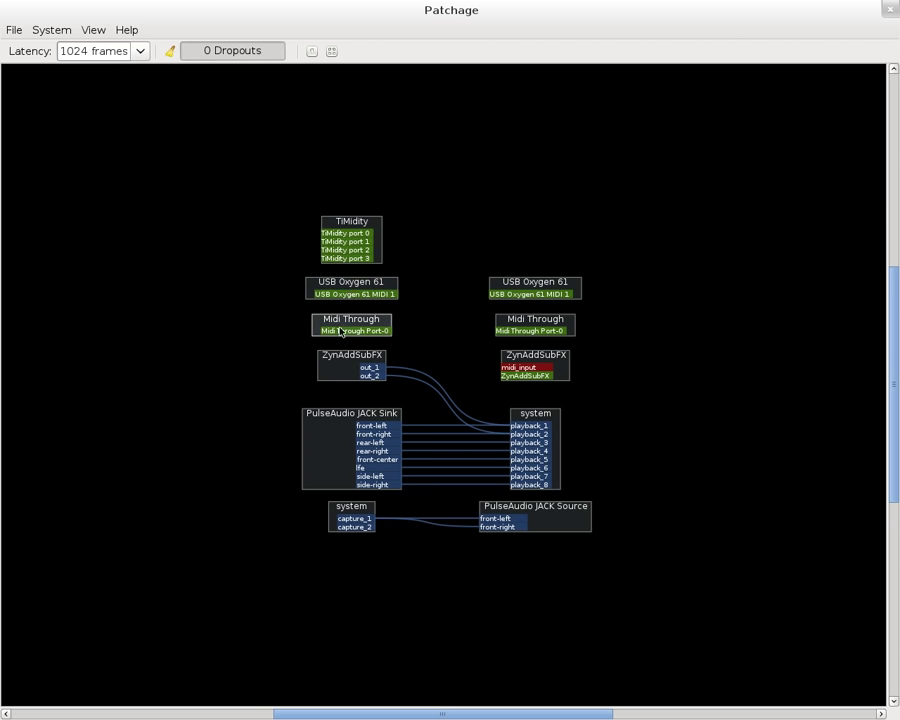
Step: Spread out the boxes: ZynAddSubFX outputs and PulseAudio JACK Sink left, system playback right
left_click_drag(317, 361, 207, 351)
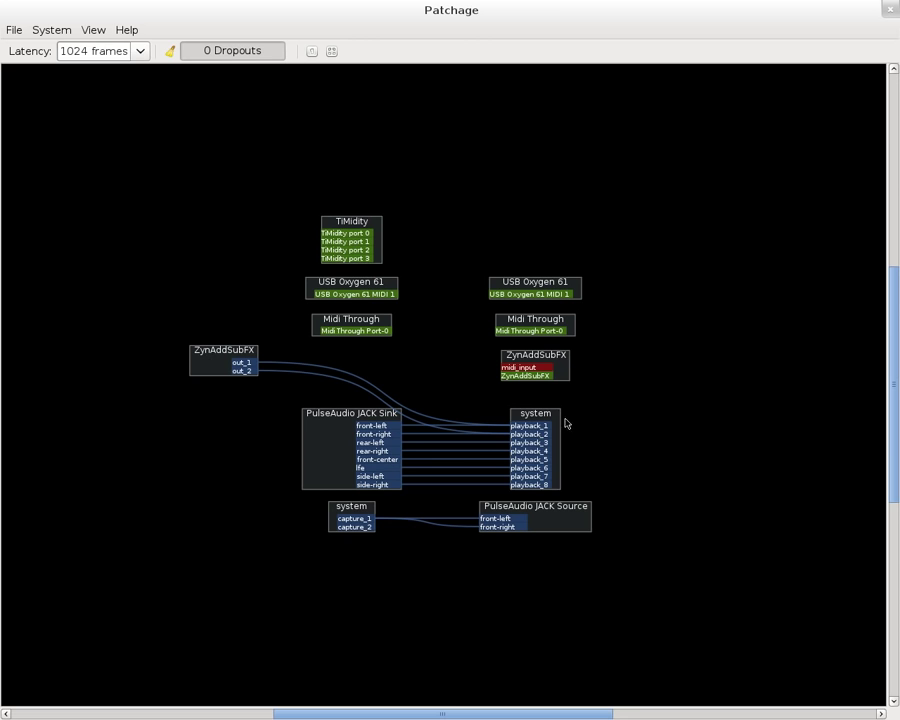
left_click_drag(556, 419, 741, 406)
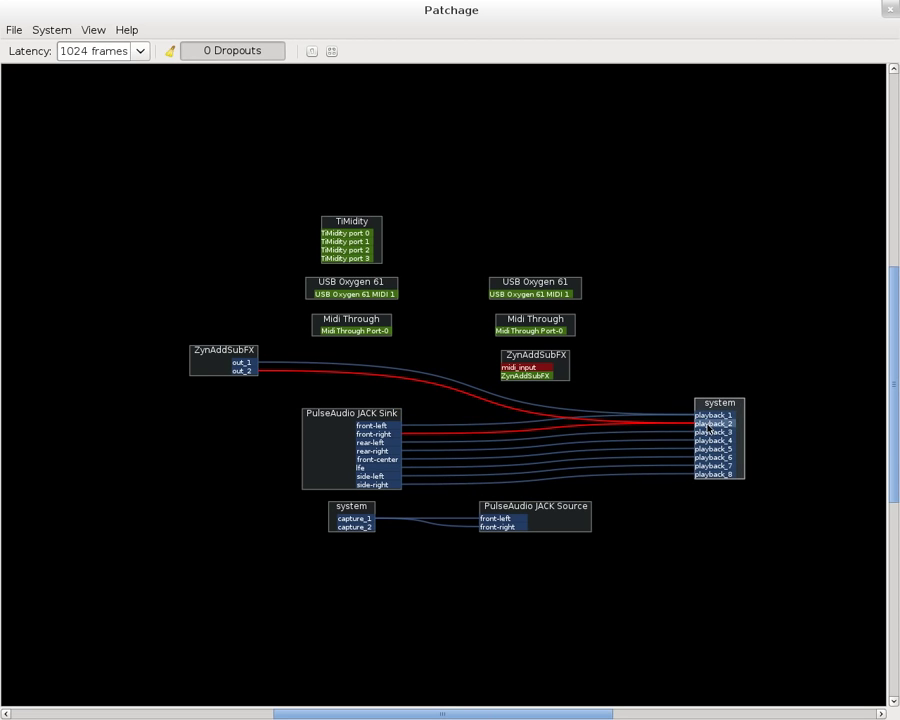
left_click_drag(336, 452, 262, 453)
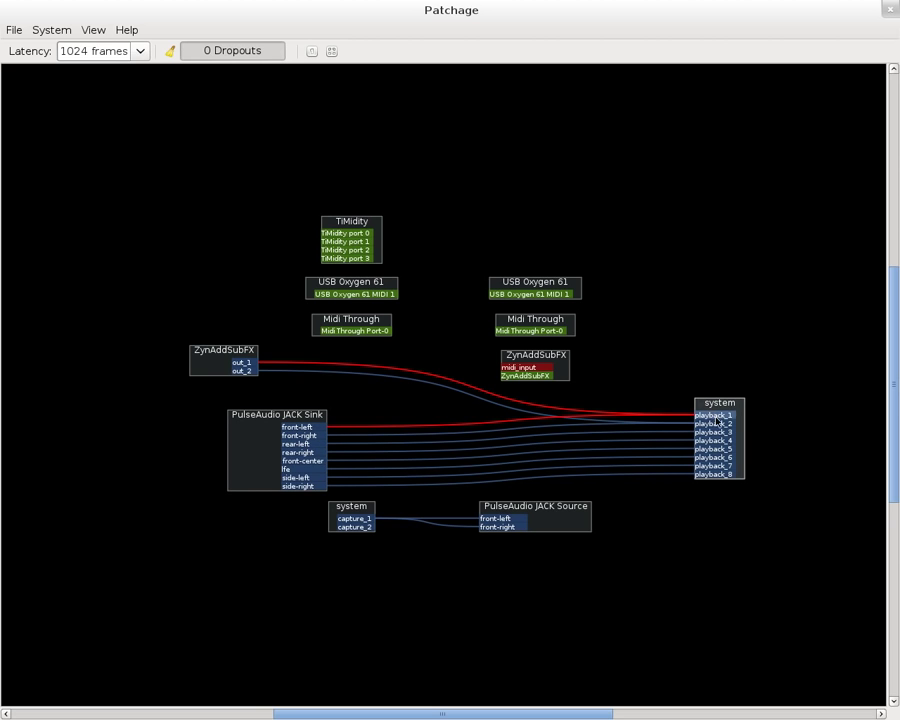
left_click_drag(209, 362, 260, 365)
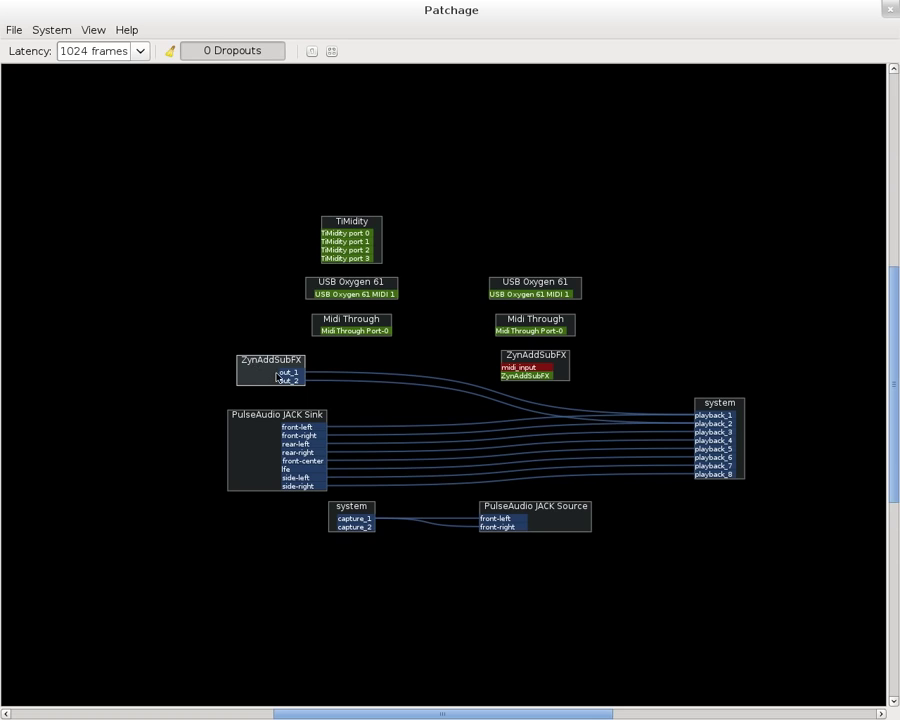
Step: Bring ZynAddSubFX forward, open its vK virtual keyboard and play several test notes
key("super")
left_click(316, 306)
left_click(251, 105)
left_click(266, 108)
left_click(256, 110)
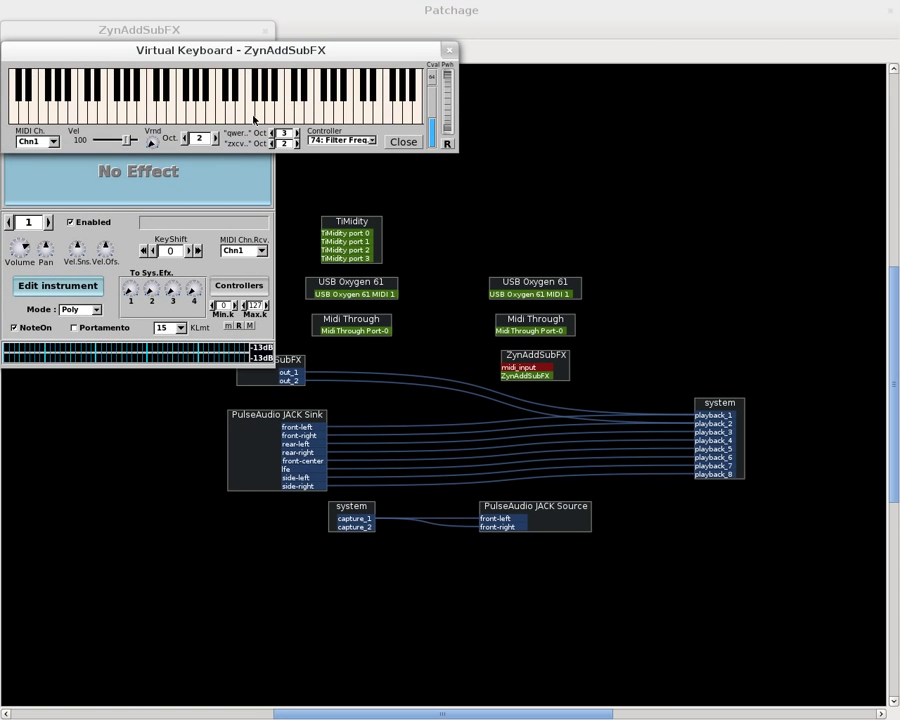
left_click(325, 110)
left_click(257, 110)
left_click(259, 110)
left_click(317, 110)
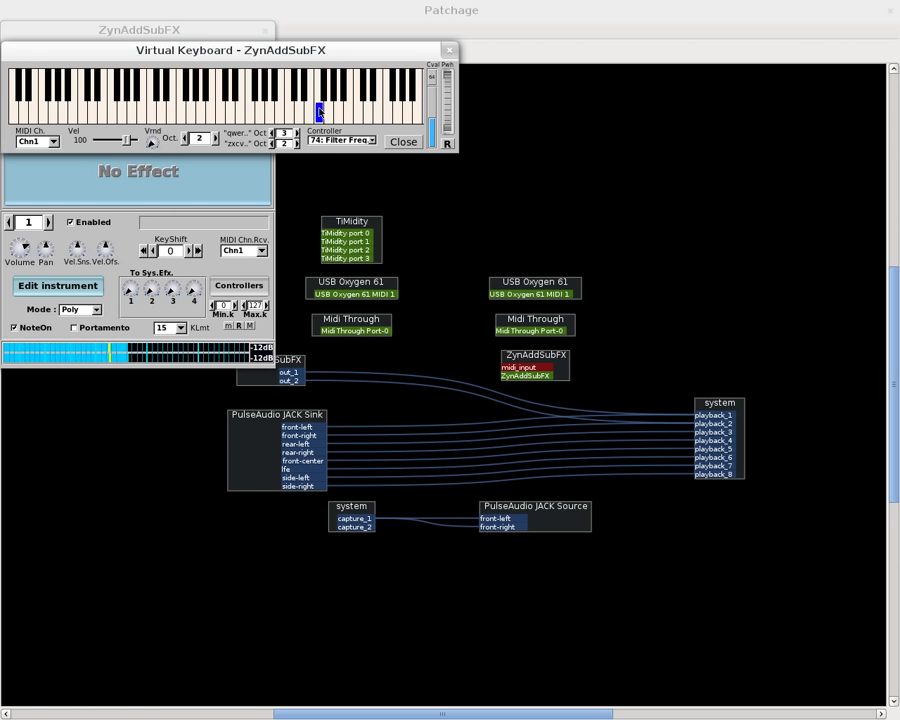
left_click(289, 105)
Step: Route ZynAddSubFX out_1 to front-left and out_2 to front-right of the PulseAudio JACK Source
left_click_drag(545, 506, 607, 543)
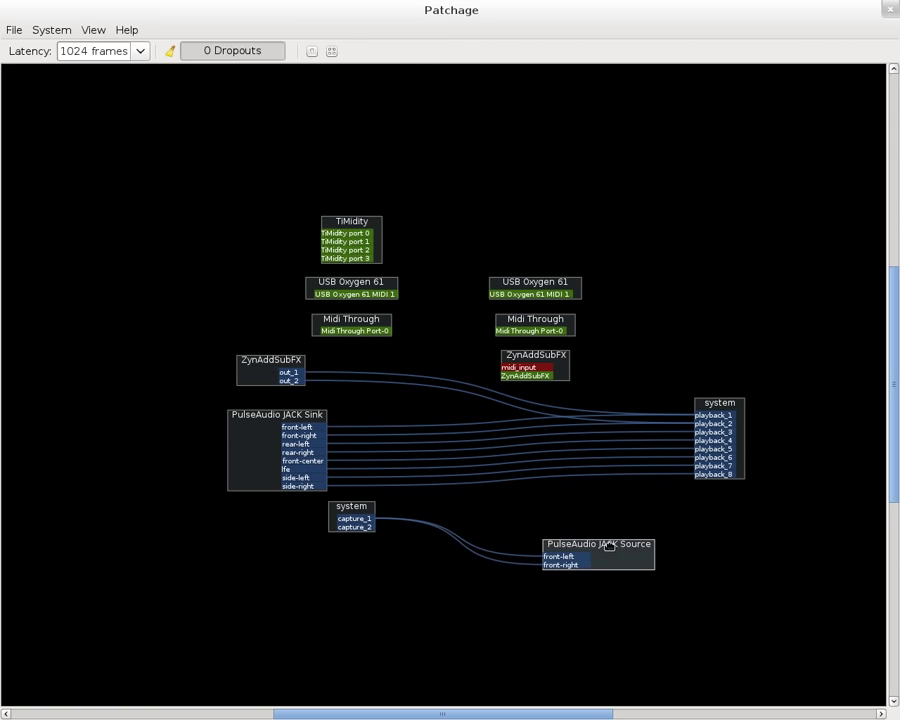
left_click_drag(296, 374, 543, 551)
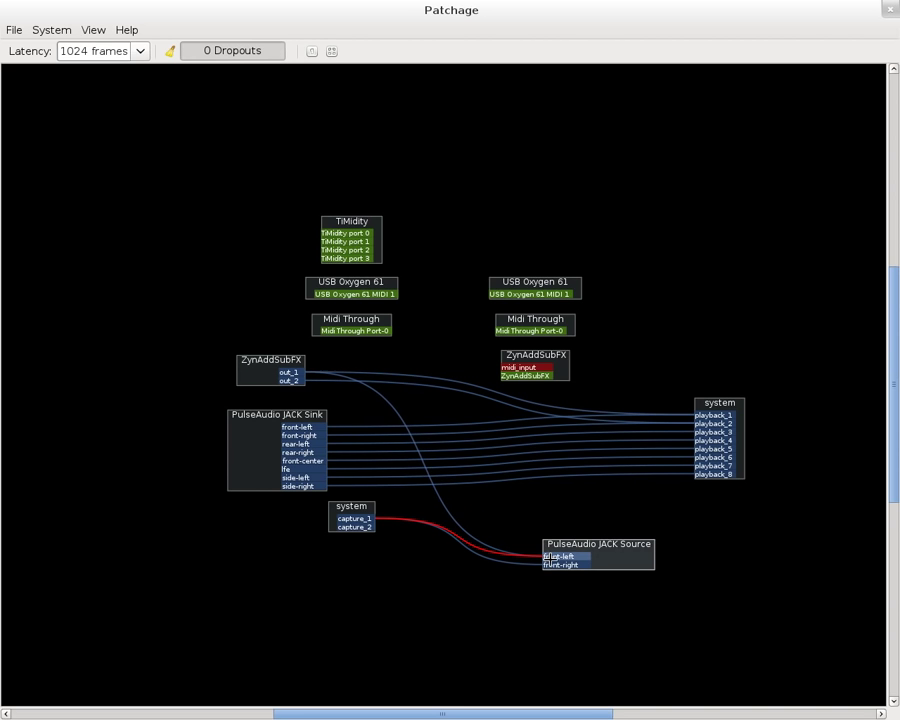
left_click_drag(293, 382, 548, 564)
Step: Play test notes on the virtual keyboard to check the new routing
mouse_move(1, 1)
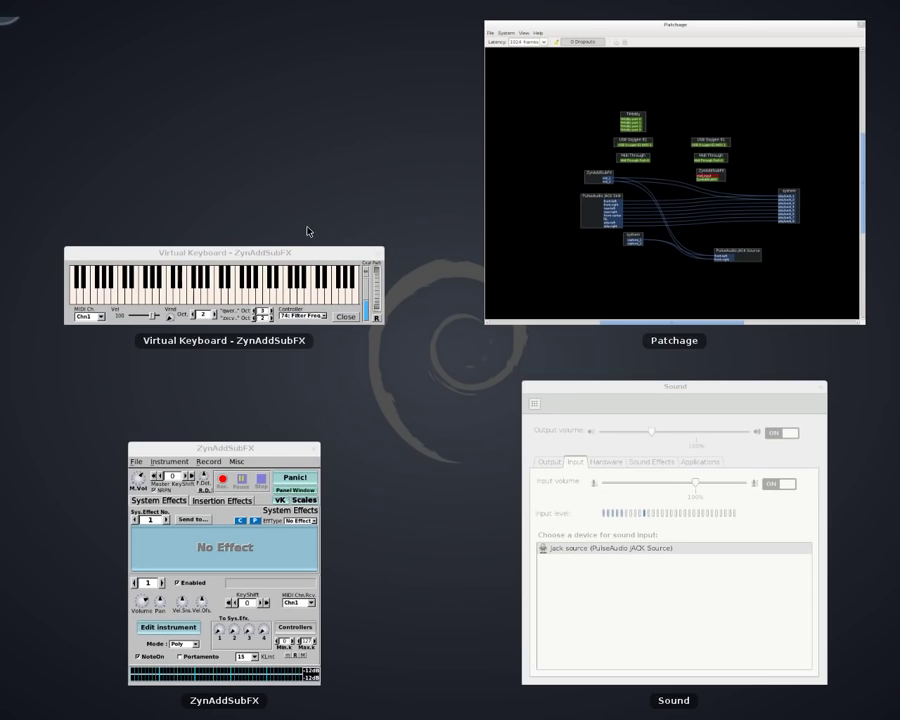
left_click(287, 314)
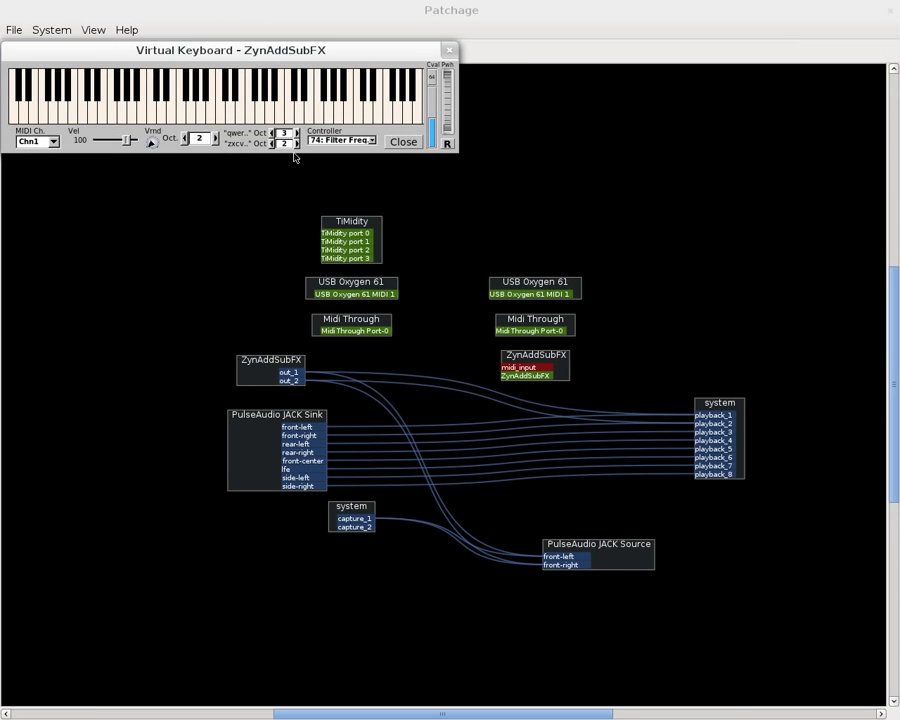
left_click(241, 110)
left_click(201, 84)
left_click(250, 84)
left_click(297, 112)
left_click(336, 110)
left_click(318, 110)
Step: Move the virtual keyboard aside, play two more notes, then go to the media players' workspace
left_click_drag(335, 60, 474, 129)
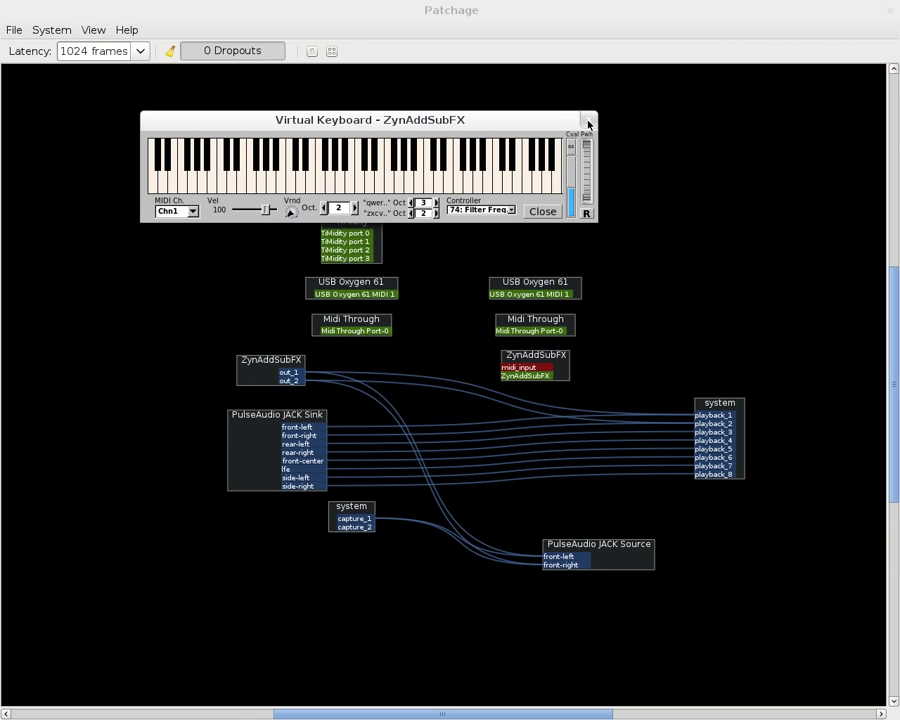
left_click(378, 182)
left_click(424, 182)
left_click(252, 445)
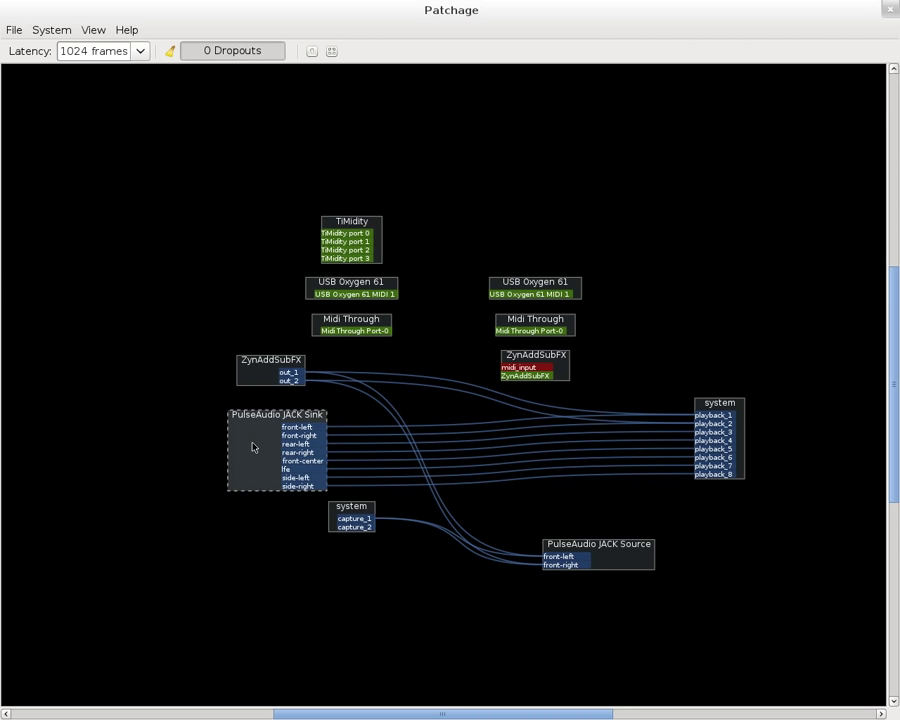
key("ctrl+alt+Right")
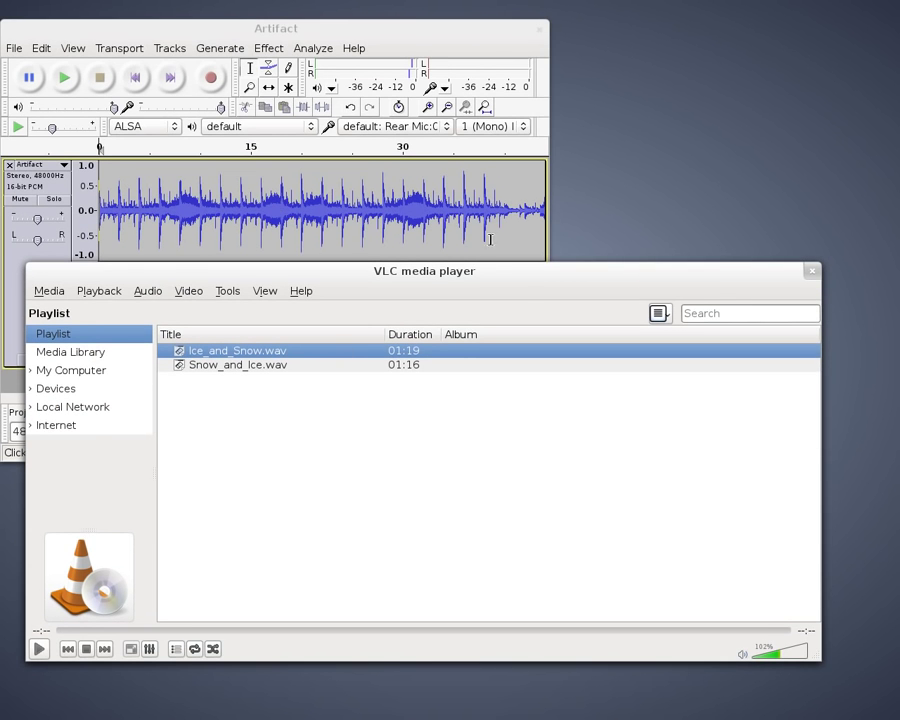
Step: Rearrange the VLC and Audacity windows and play Snow_and_Ice.wav from the VLC playlist
left_click_drag(456, 273, 498, 269)
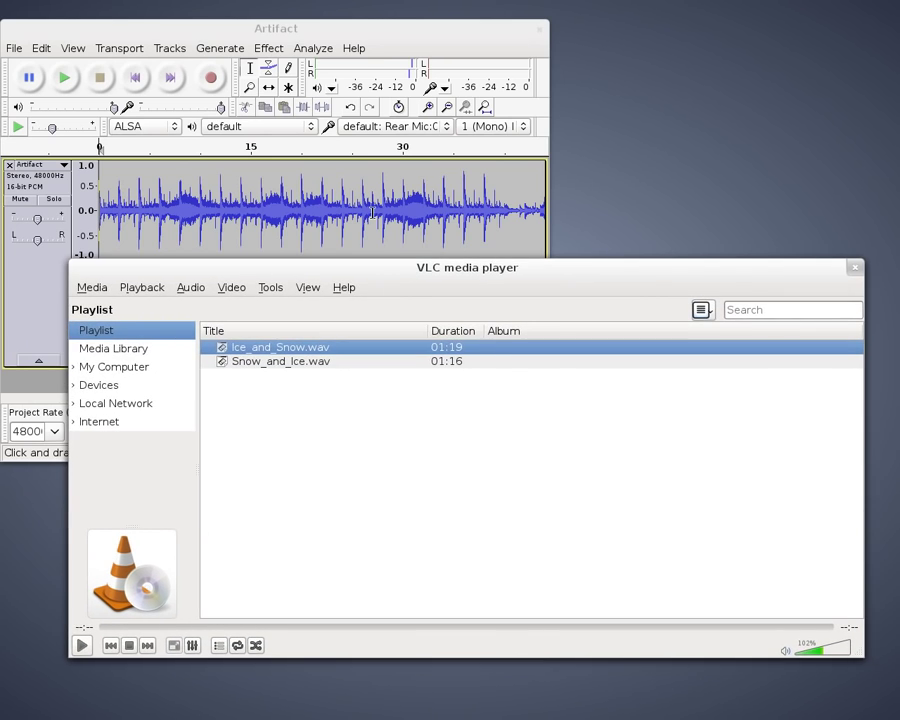
left_click(290, 33)
left_click_drag(290, 33, 307, 53)
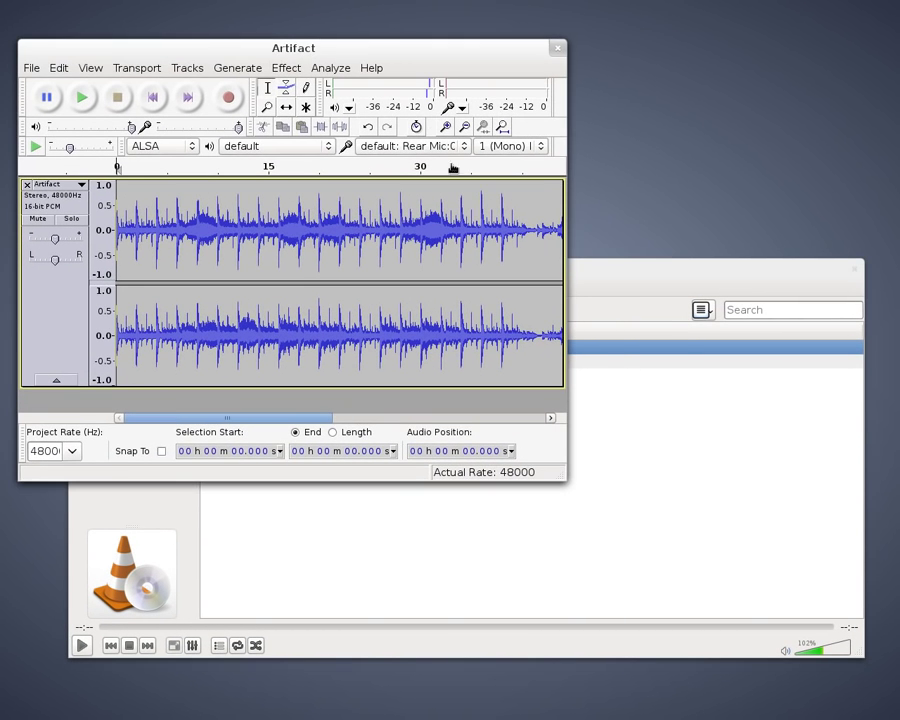
left_click(659, 278)
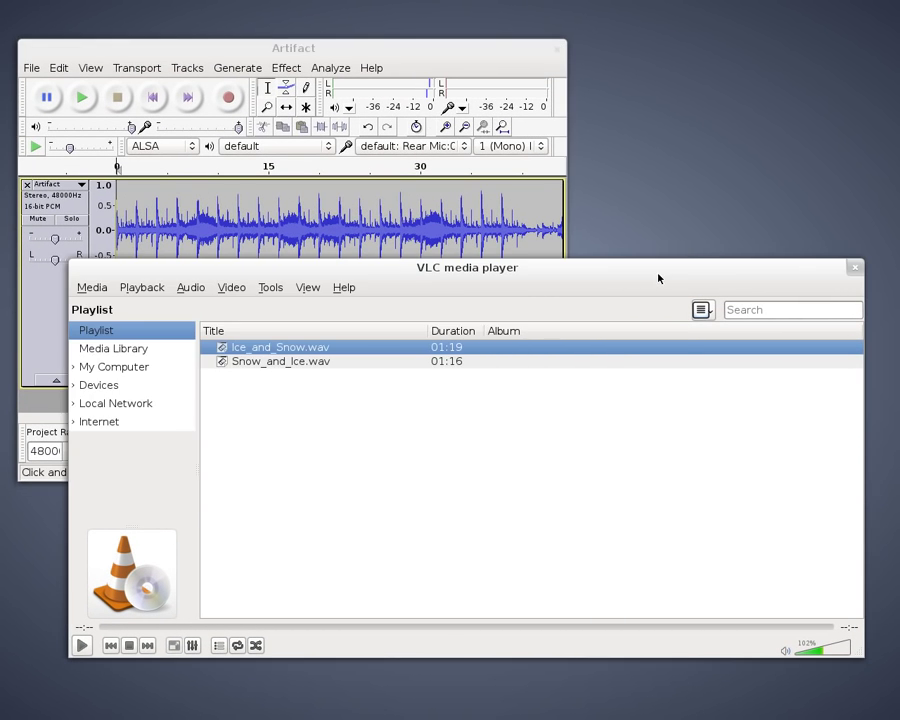
left_click(83, 646)
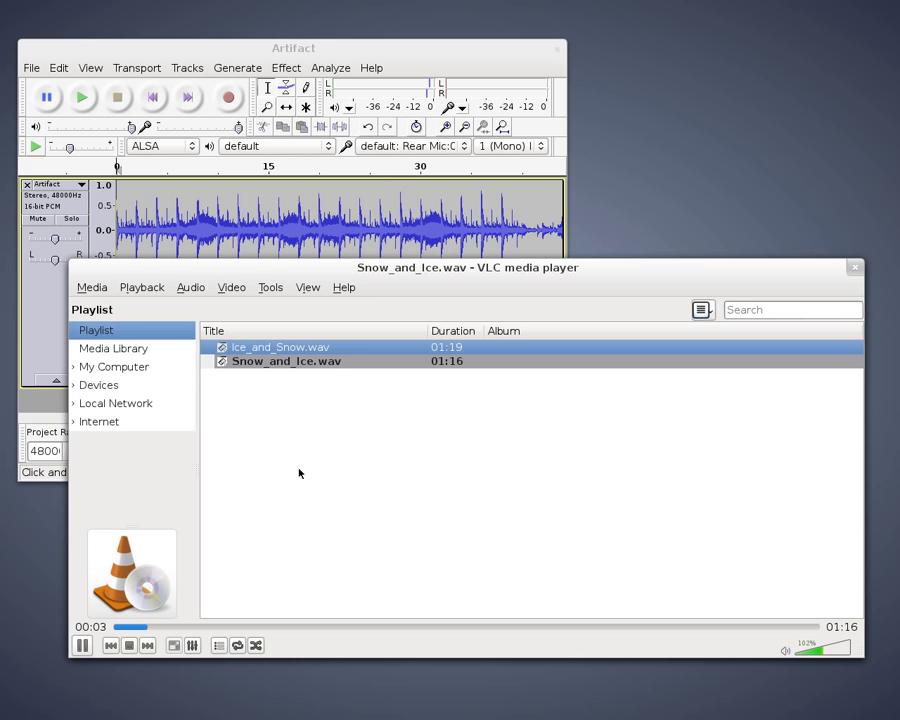
Step: Move the PulseAudio JACK Sink box and link its front-right output to the Source's front-right
key("ctrl+alt+Down")
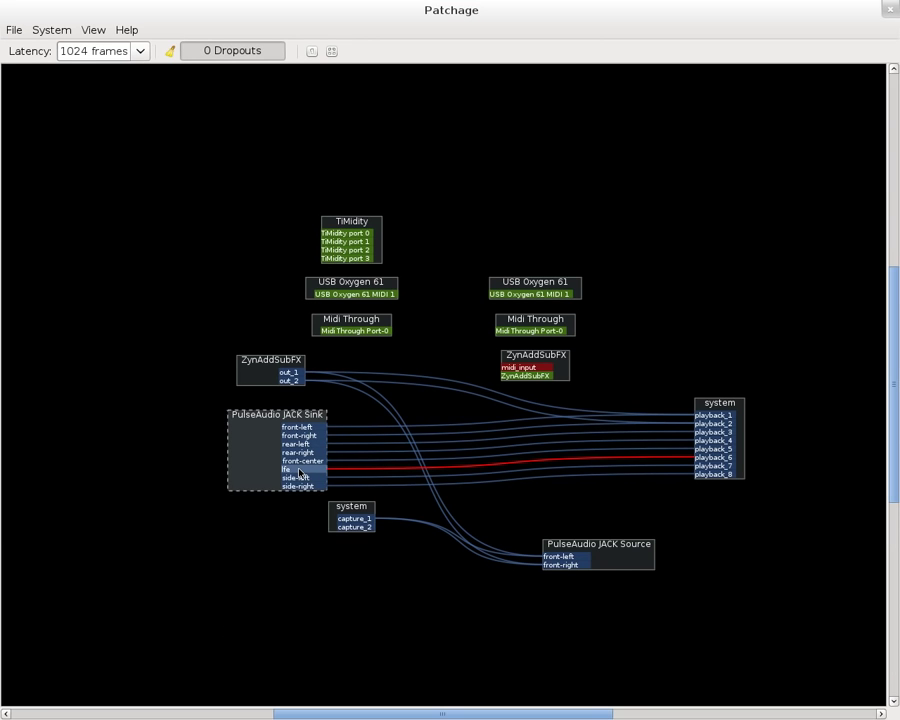
left_click_drag(269, 432, 551, 553)
left_click(255, 461)
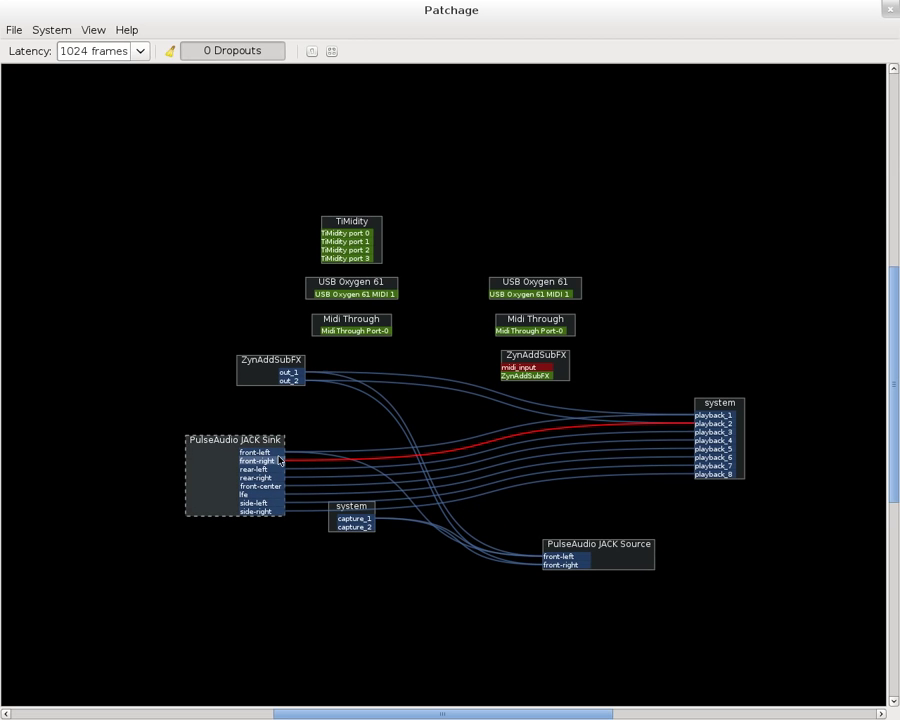
left_click(548, 564)
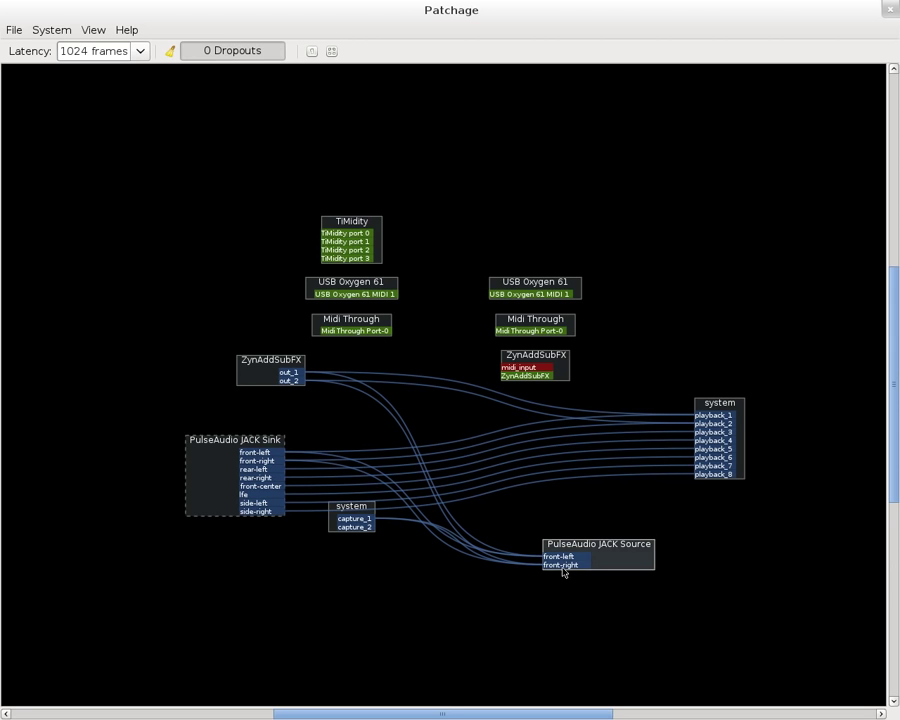
Step: Stop VLC playback and arrange the Audacity window in front of VLC
key("ctrl+q")
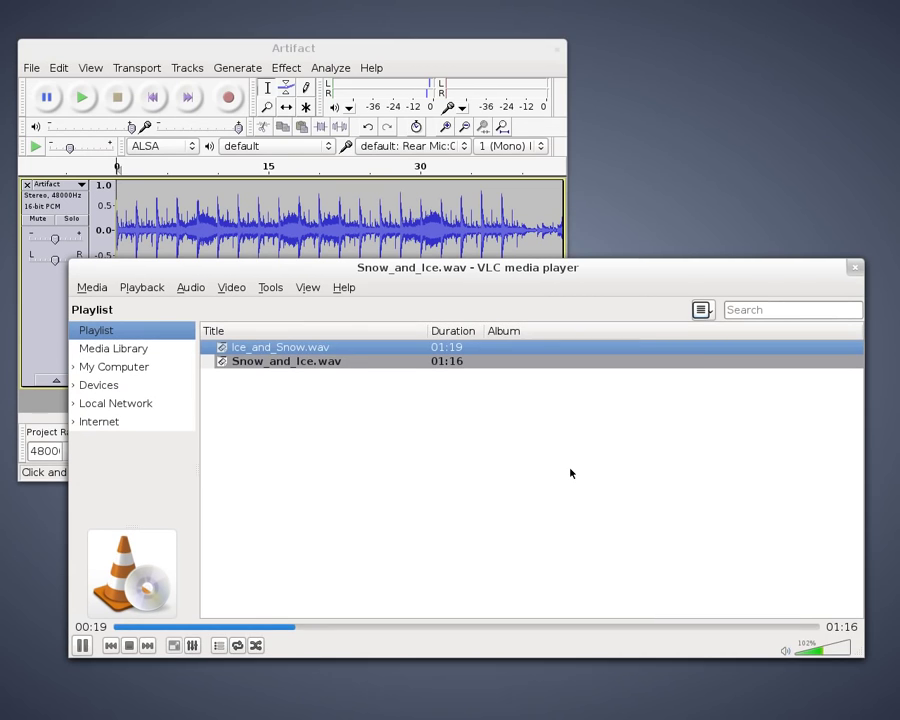
left_click(129, 645)
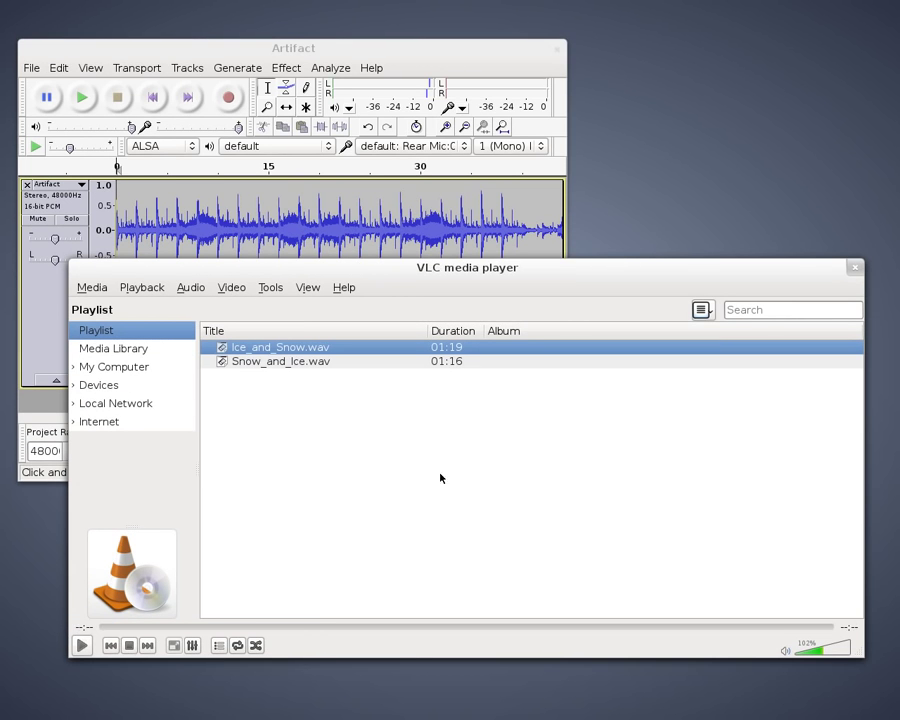
left_click_drag(360, 48, 632, 63)
left_click_drag(243, 264, 244, 278)
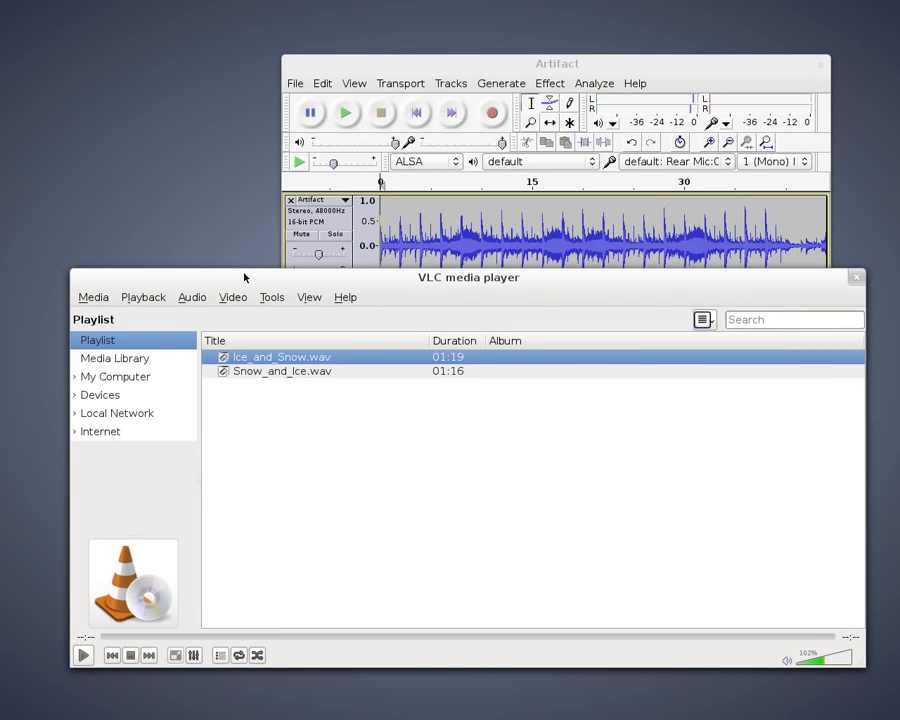
left_click(366, 80)
left_click_drag(438, 70, 394, 69)
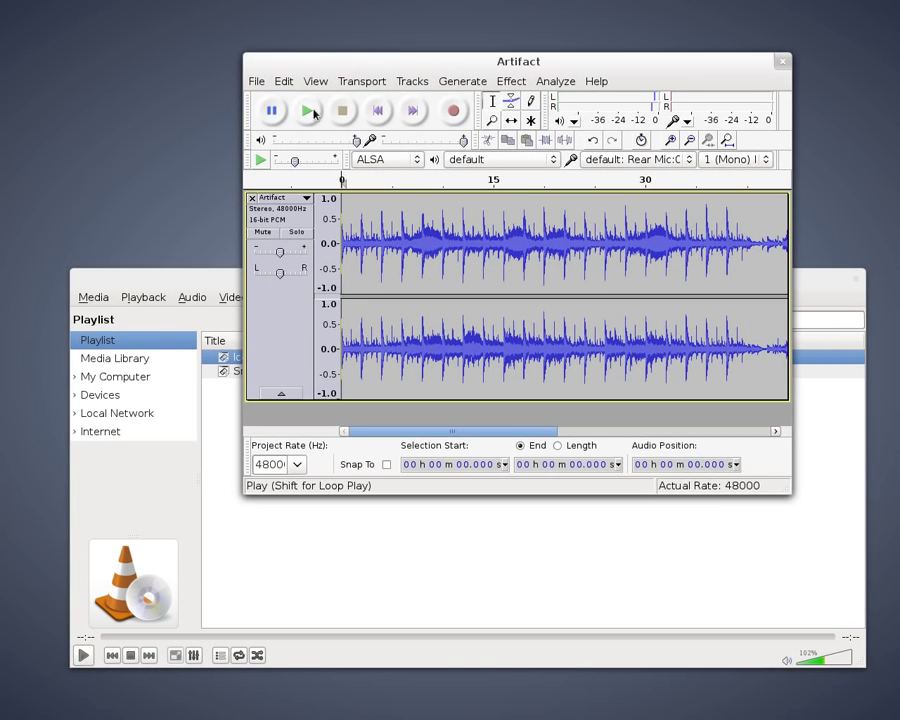
Step: Play the Artifact track and Snow_and_Ice.wav together, check the JACK graph, then stop both
left_click(308, 110)
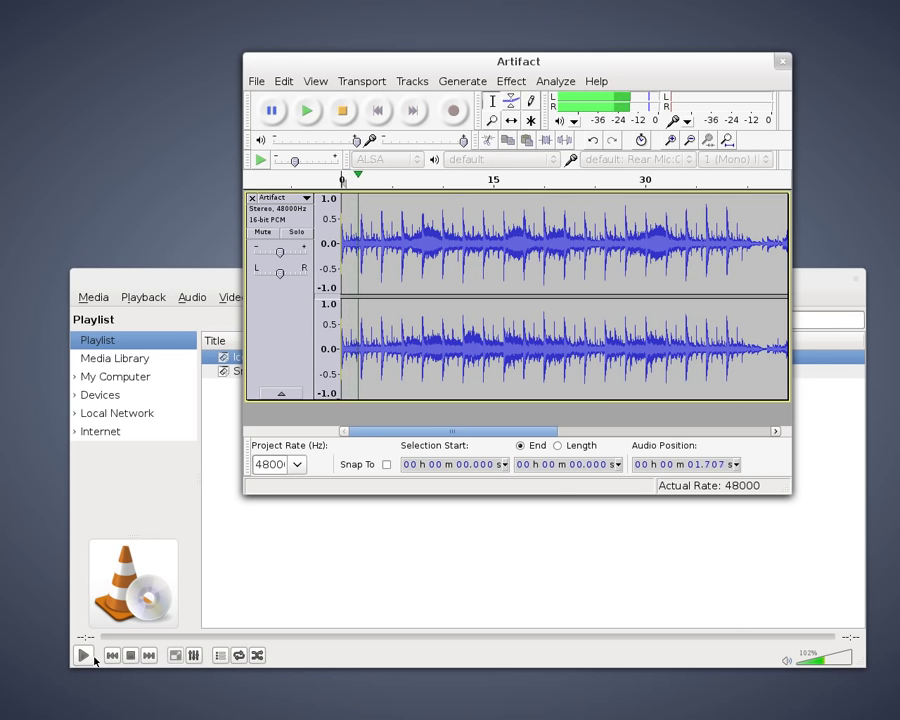
left_click(83, 655)
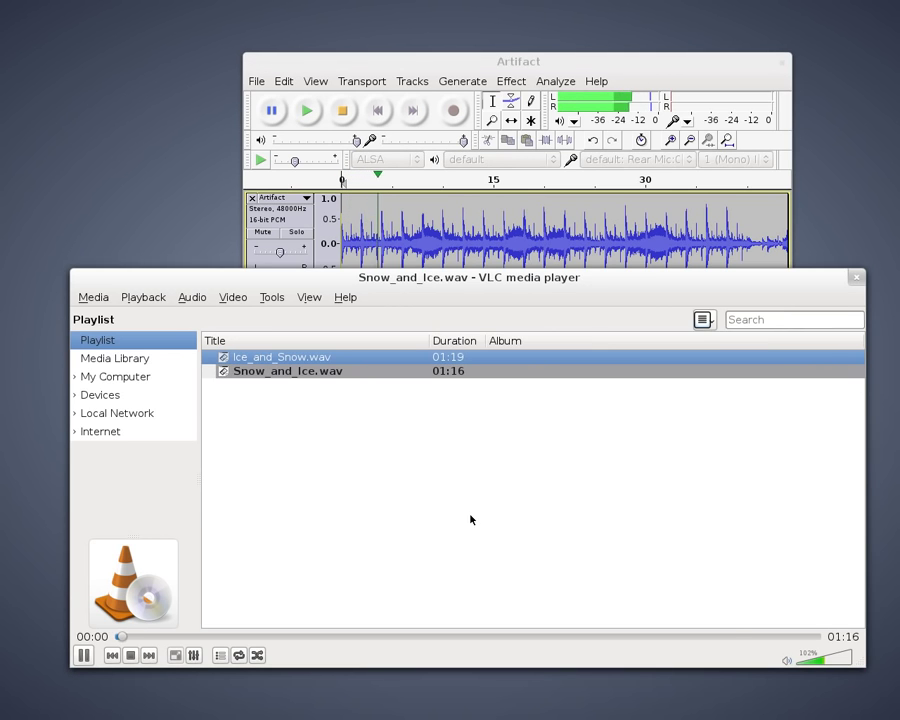
key("ctrl+alt+Down")
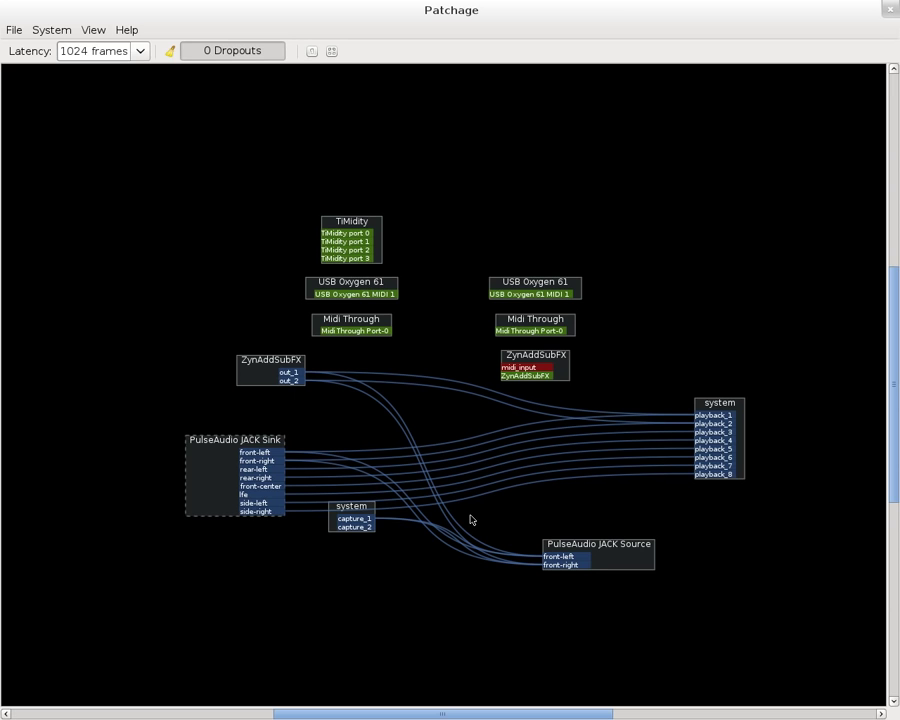
key("ctrl+alt+Up")
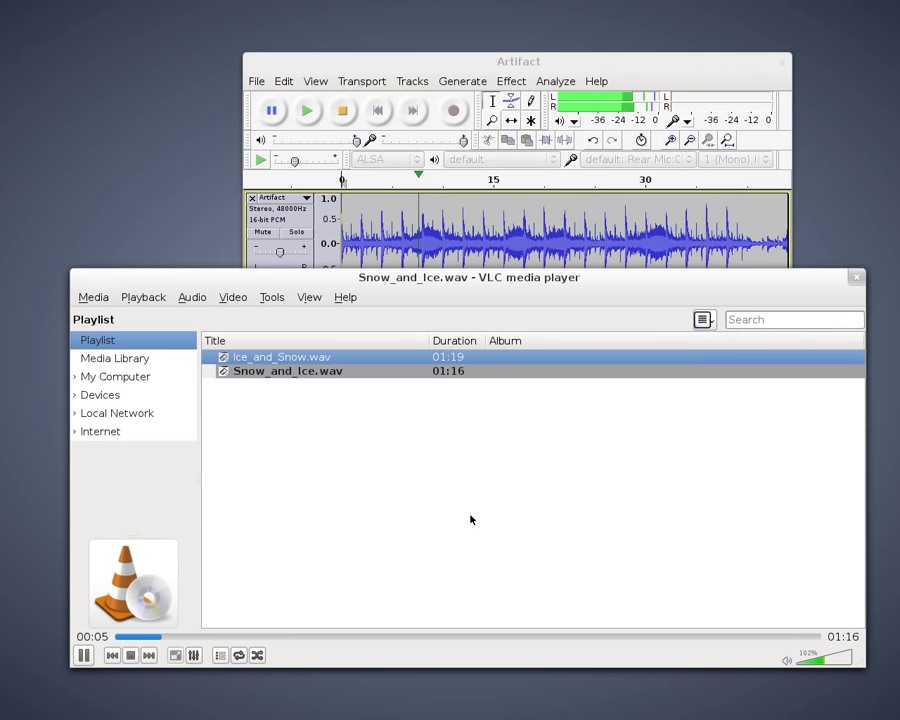
left_click(340, 112)
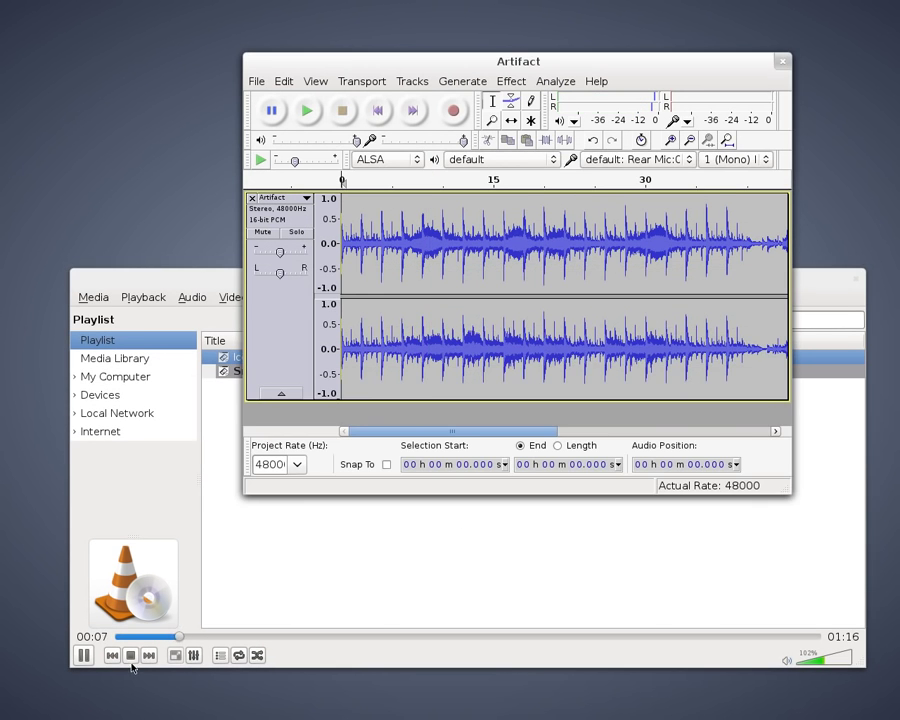
left_click(130, 655)
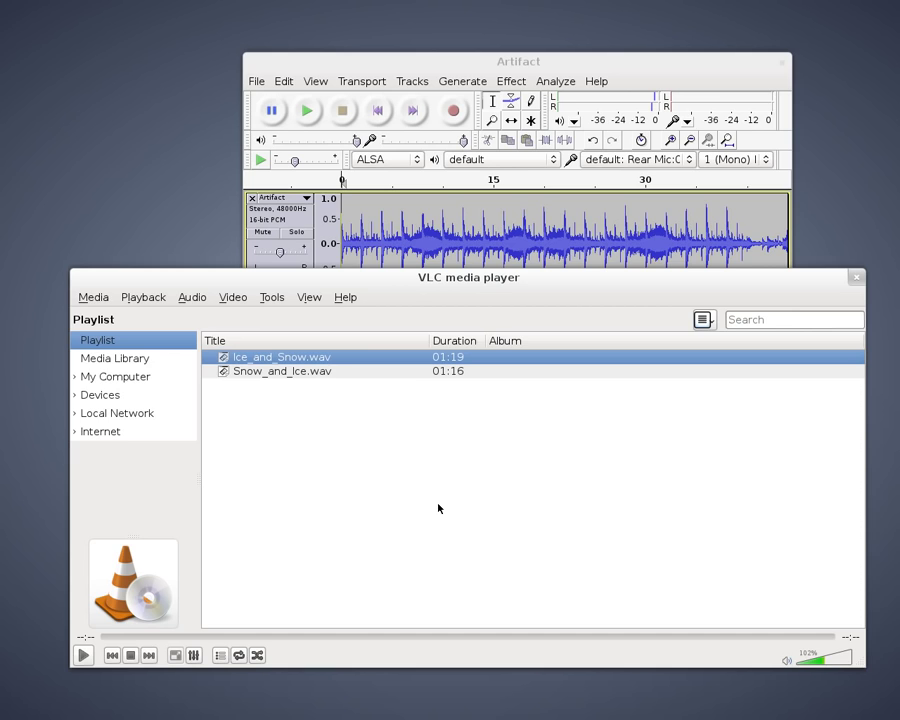
Step: Bring up Sound settings, check Output and Input, open the Applications list, then leave for the players
key("super")
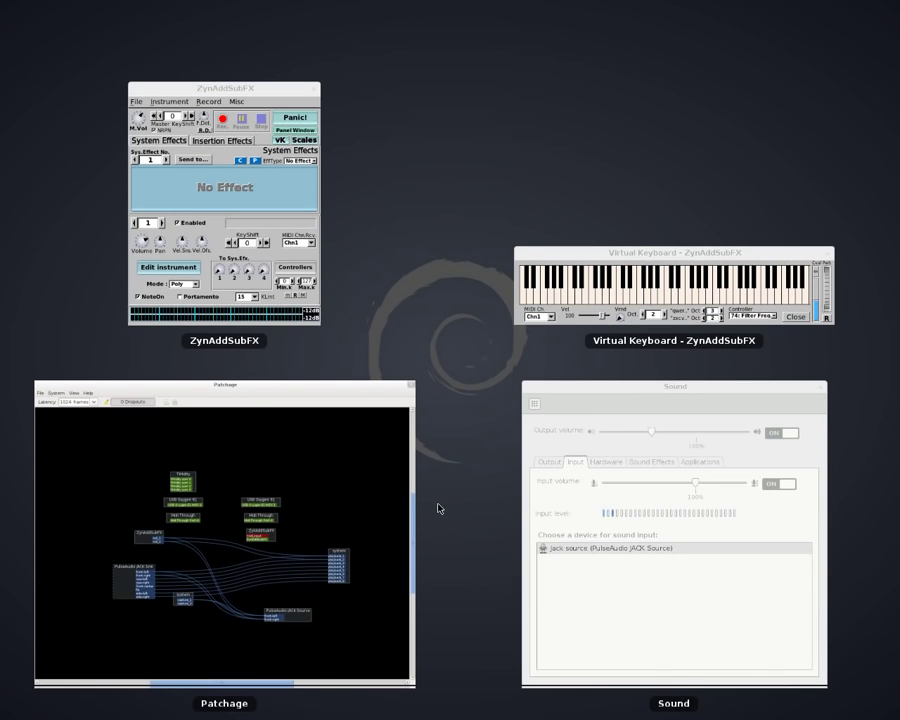
left_click(684, 626)
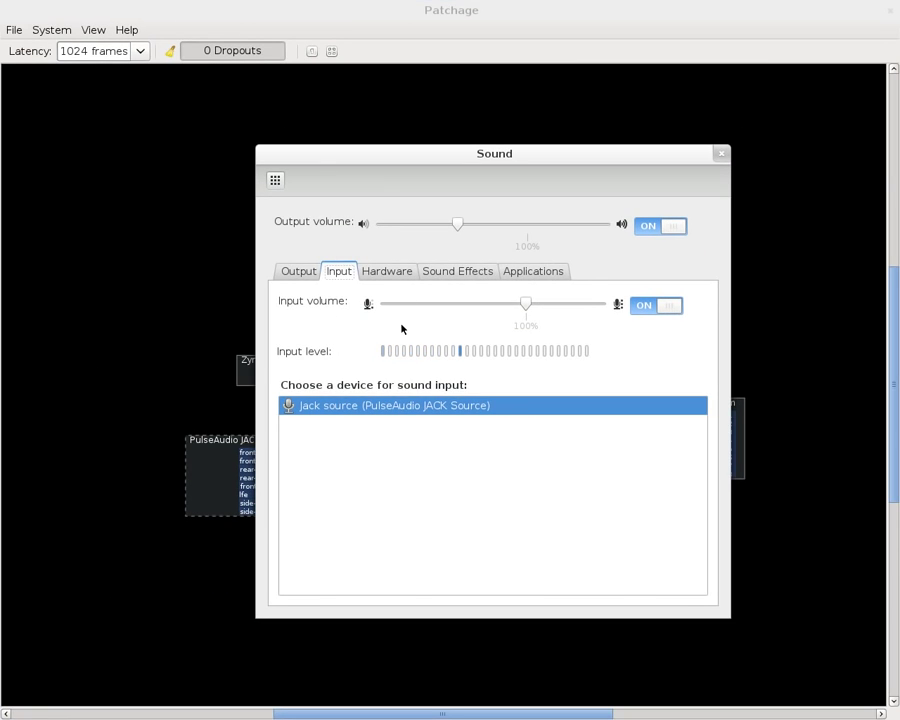
left_click_drag(461, 154, 393, 157)
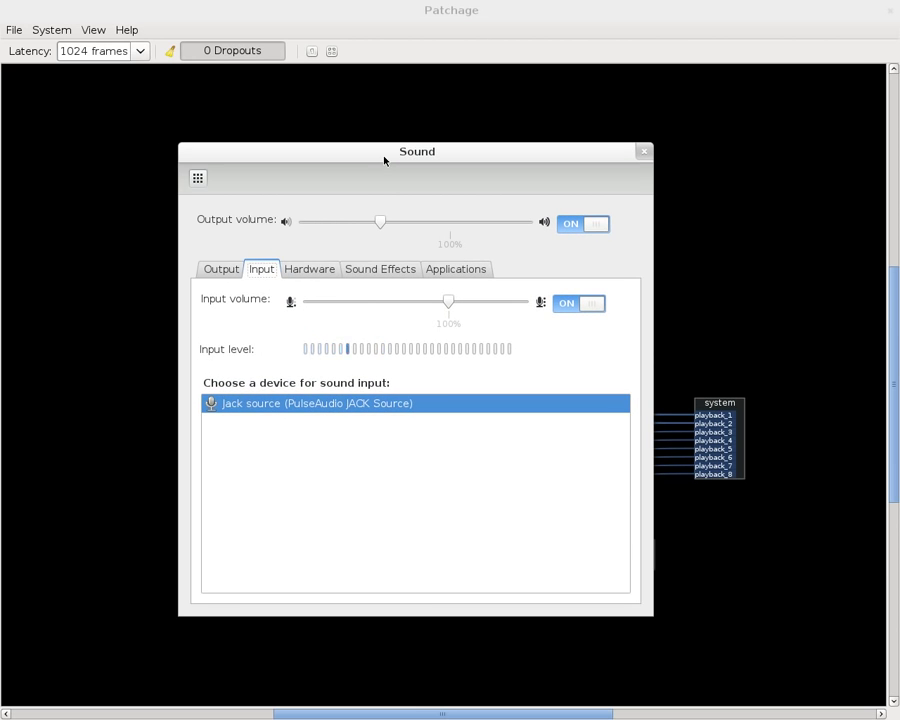
left_click(225, 272)
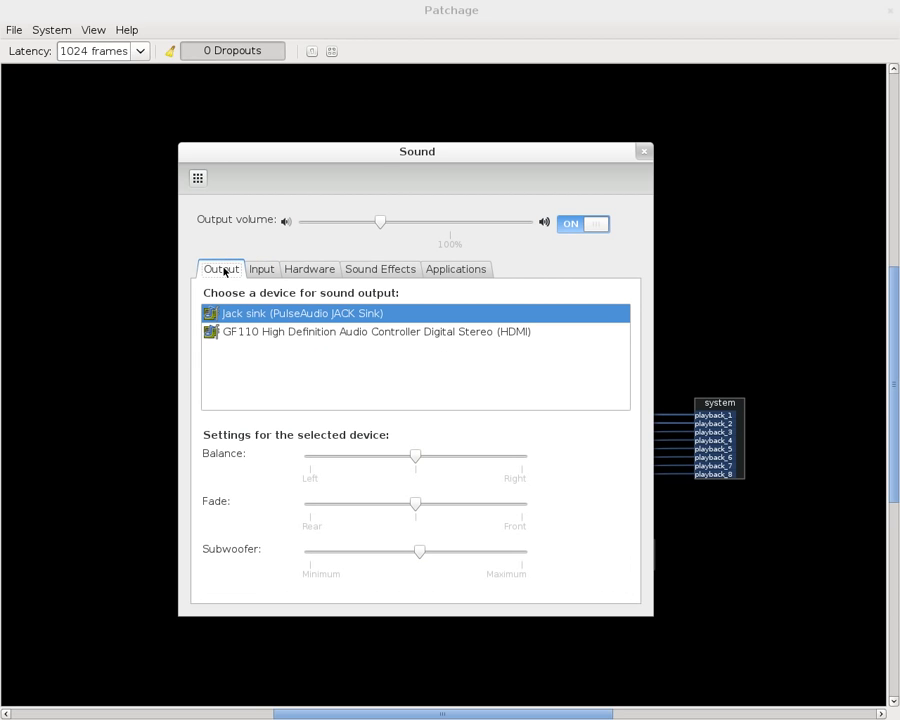
left_click(264, 270)
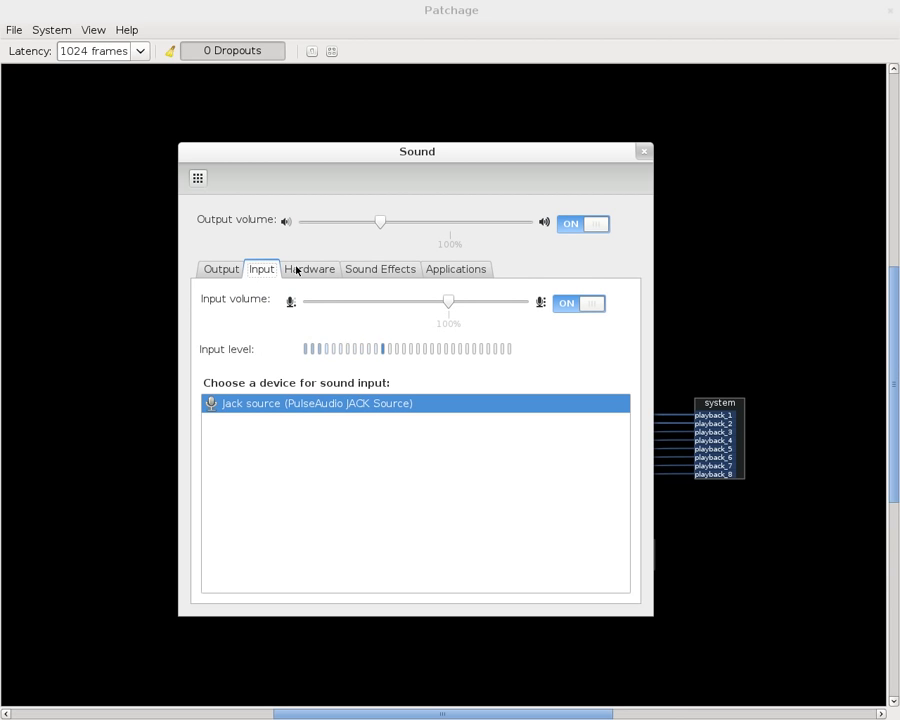
left_click(456, 270)
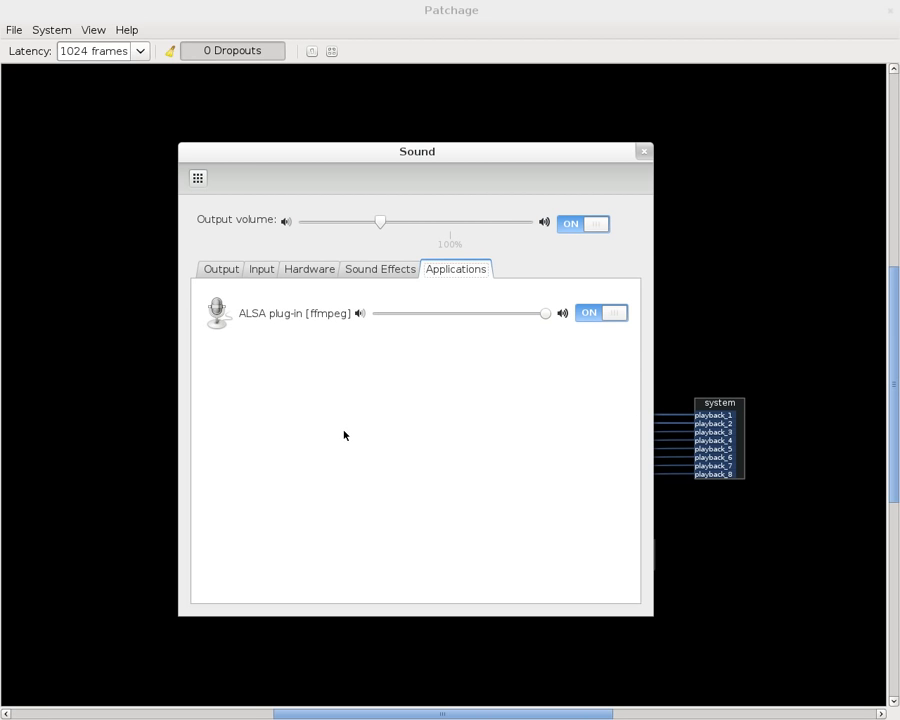
key("ctrl+alt+Up")
Step: Start the Artifact track in Audacity and Snow_and_Ice.wav in VLC, then return to Sound settings
left_click(307, 110)
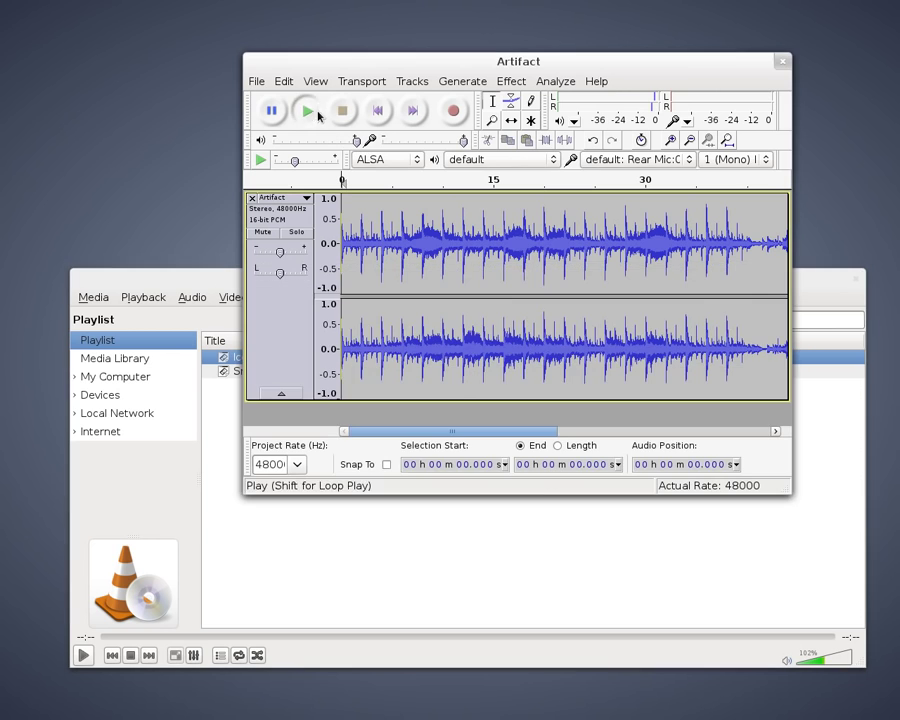
left_click(84, 656)
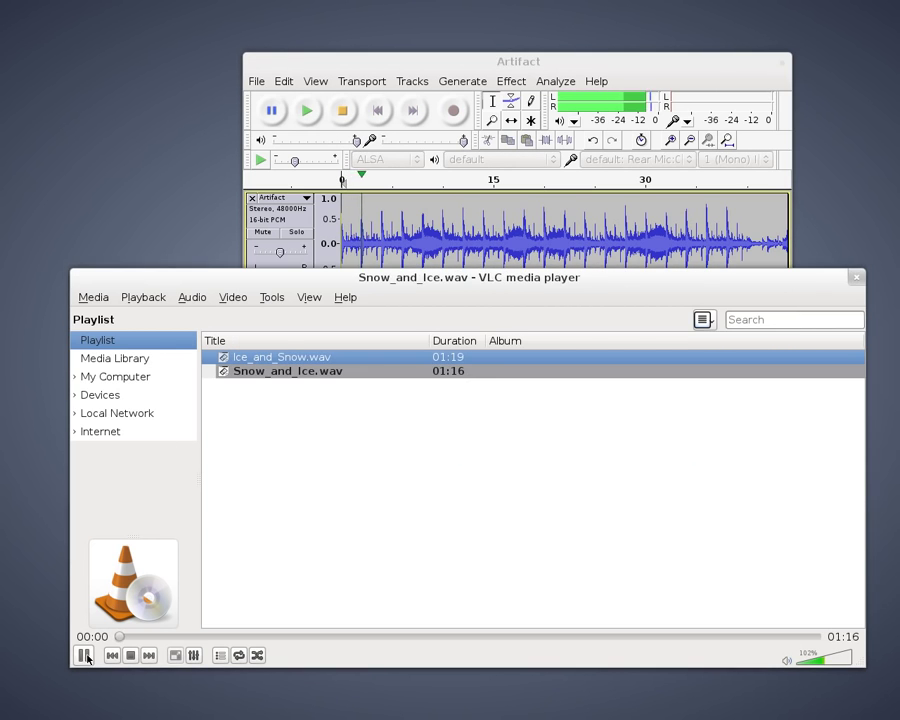
key("ctrl+alt+Down")
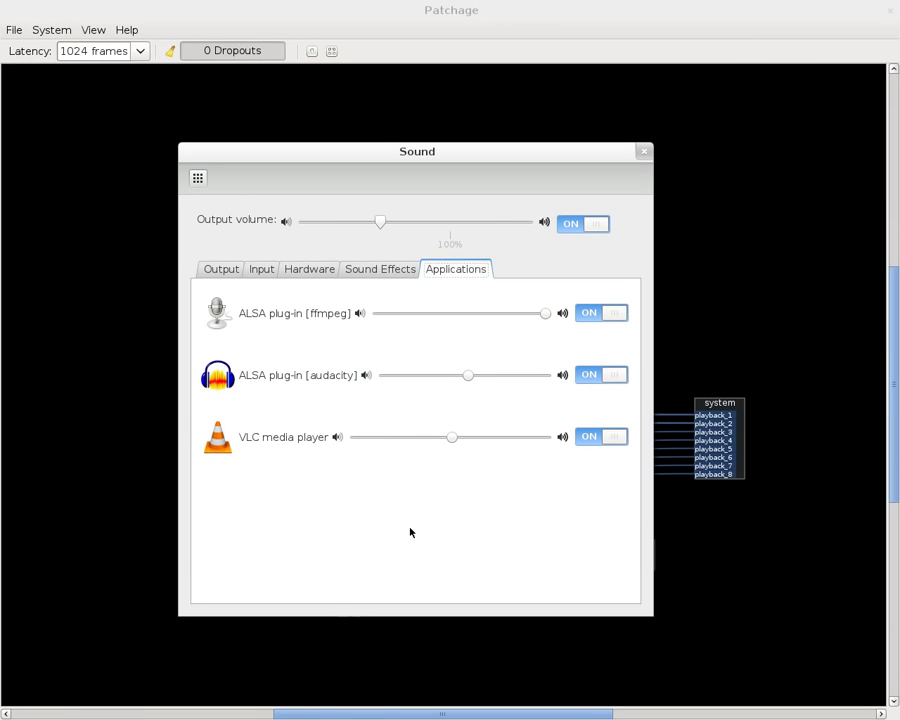
Step: Lower the audacity and VLC media player stream volumes, then raise each slightly
left_click_drag(469, 381, 392, 376)
left_click_drag(458, 444, 407, 440)
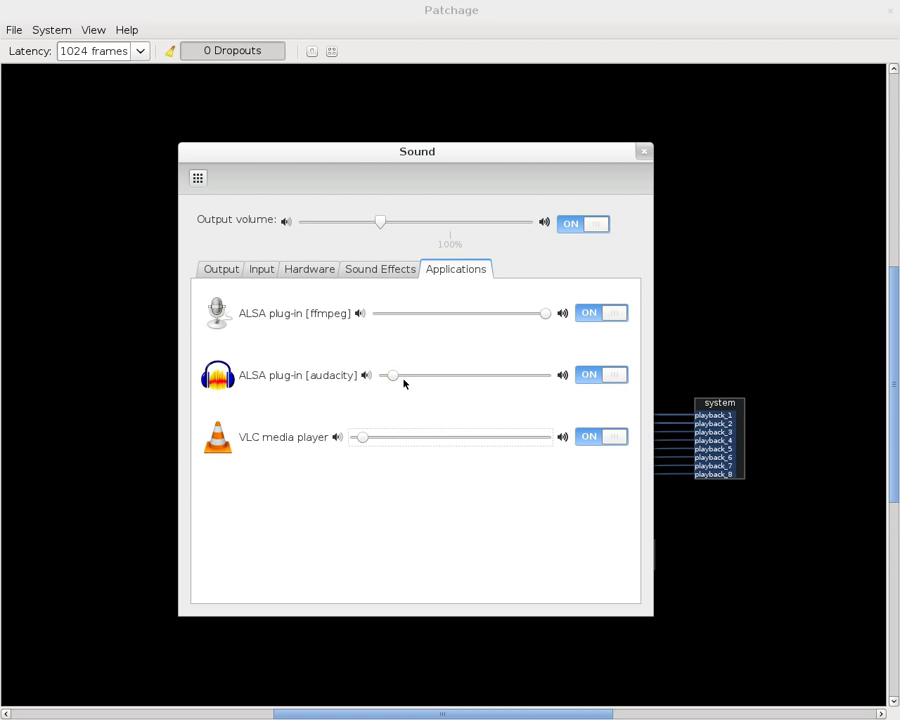
left_click_drag(392, 377, 420, 378)
left_click_drag(364, 438, 400, 438)
Step: Auto-arrange the Patchage graph with Ctrl+G, then move the Sink left and the Source right
left_click(760, 243)
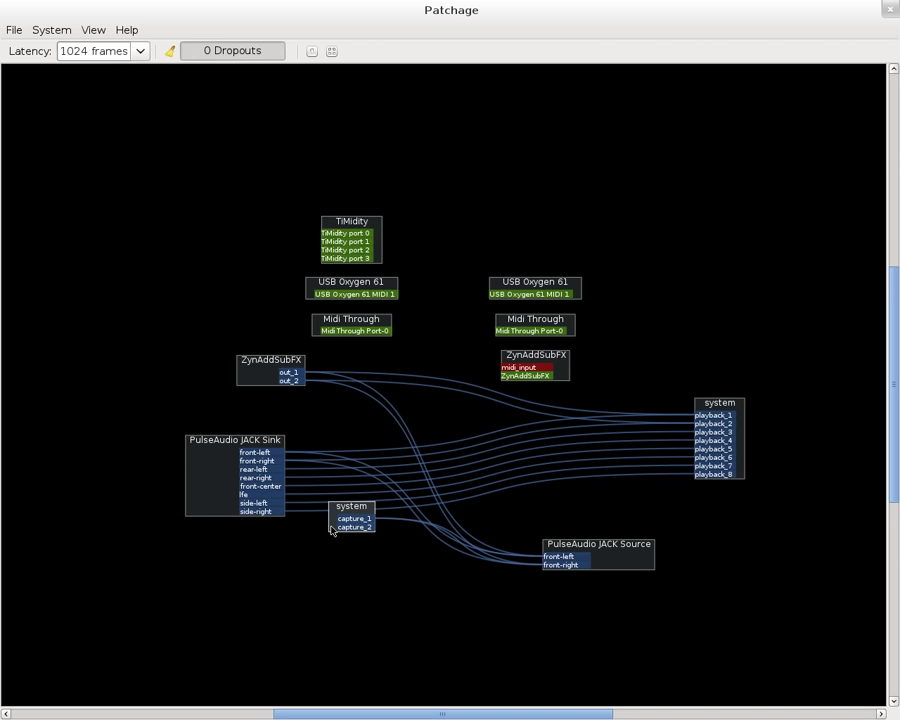
key("ctrl+g")
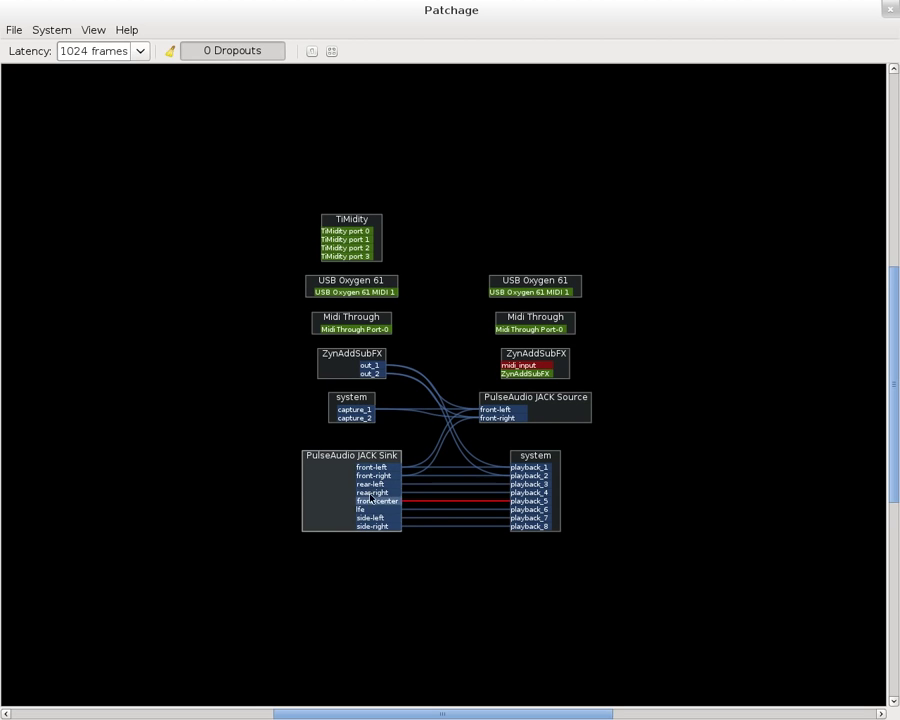
left_click_drag(331, 492, 287, 516)
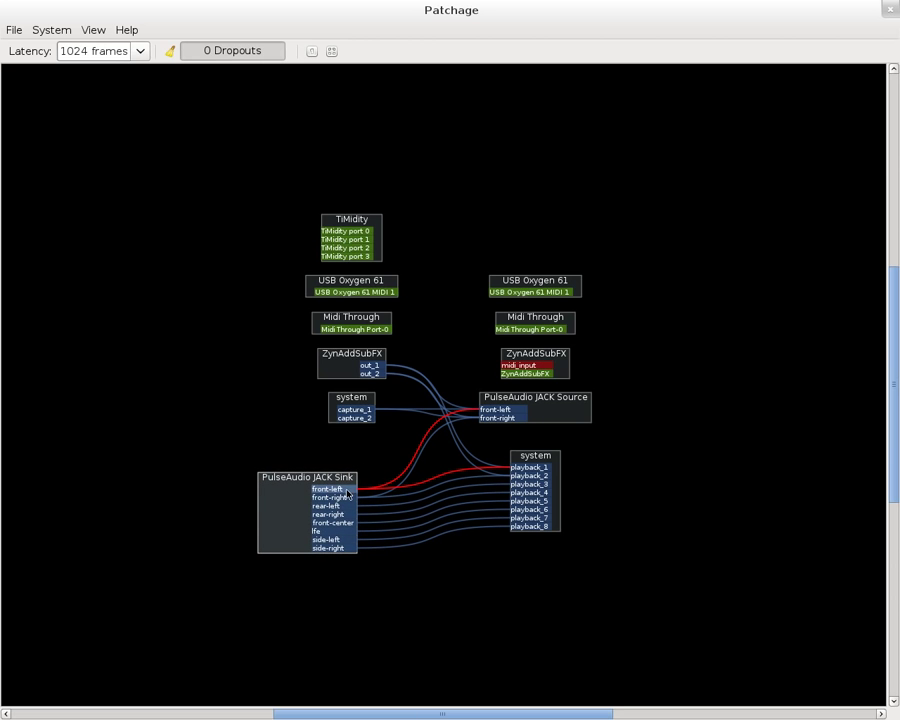
left_click_drag(555, 410, 664, 406)
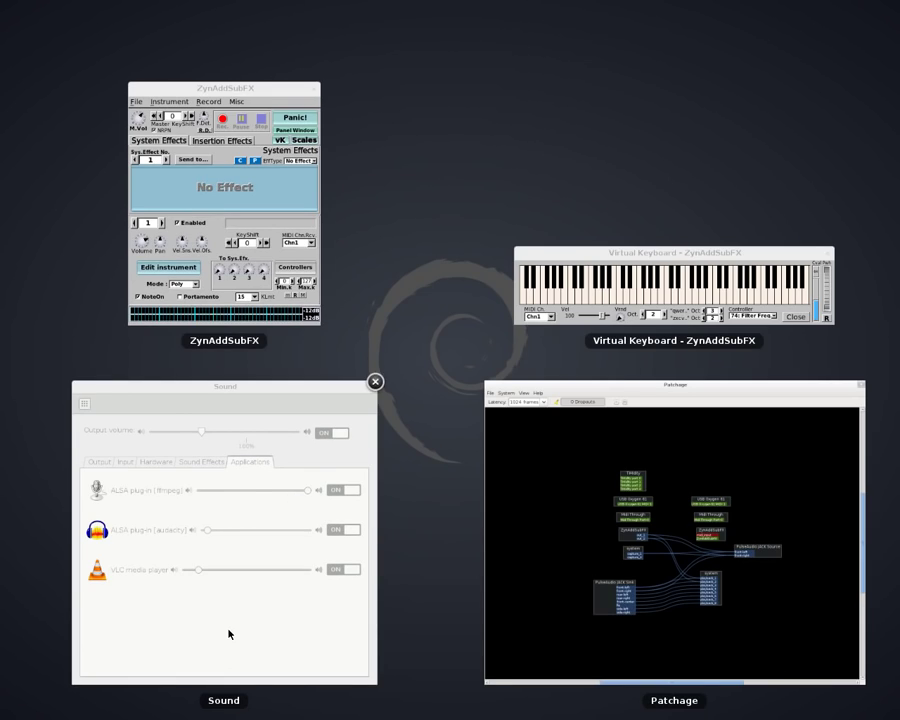
Step: In Sound settings, nudge the VLC and audacity stream volumes up and raise output volume near 100%
left_click(230, 628)
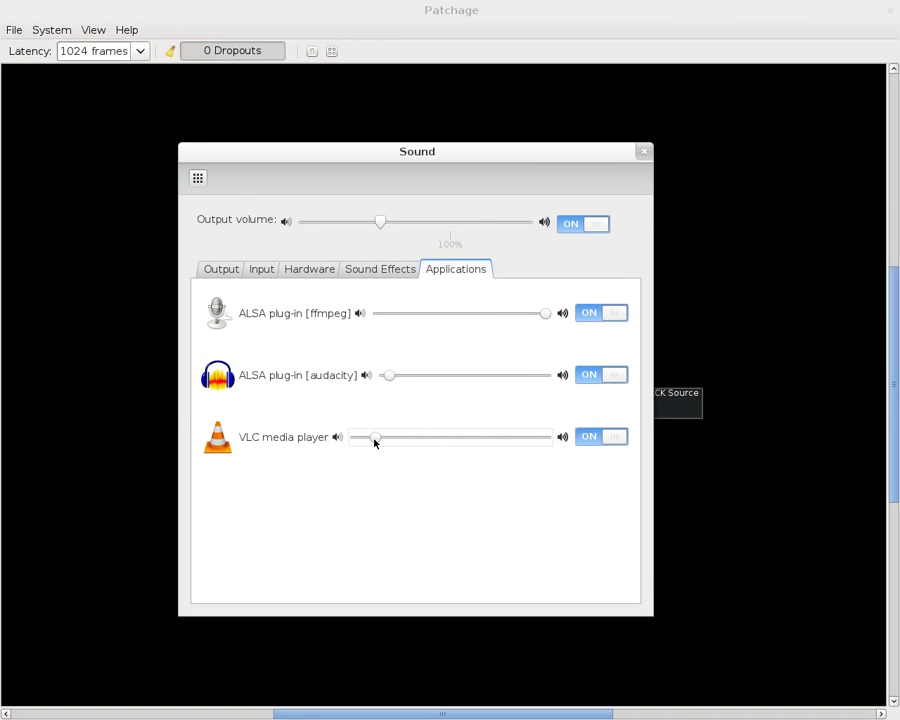
mouse_move(374, 441)
left_mouse_down()
mouse_move(486, 440)
mouse_move(388, 441)
left_mouse_up()
mouse_move(391, 379)
left_mouse_down()
mouse_move(486, 378)
mouse_move(402, 379)
left_mouse_up()
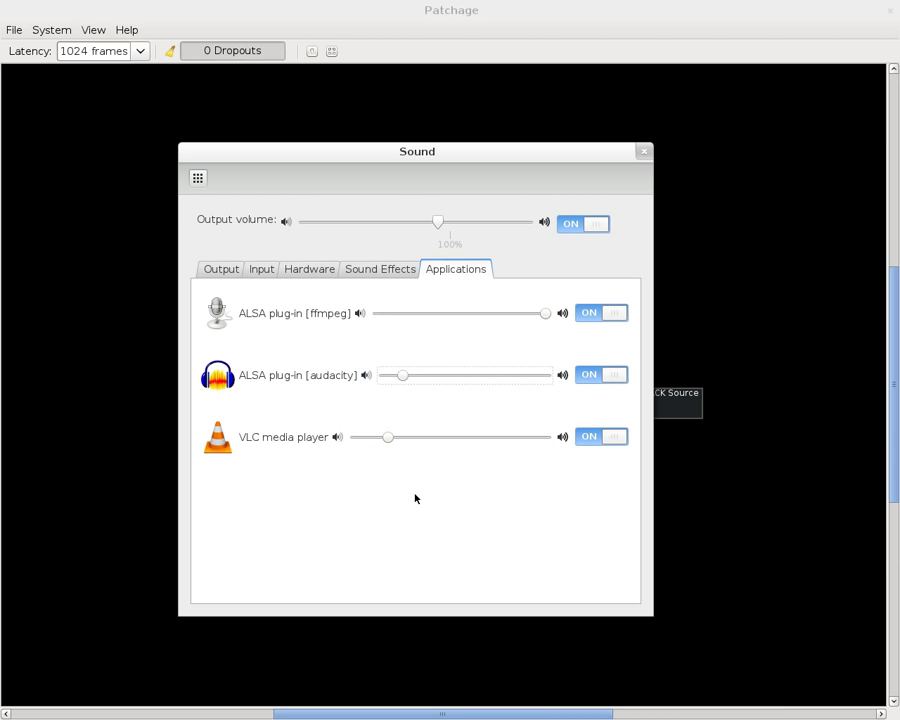